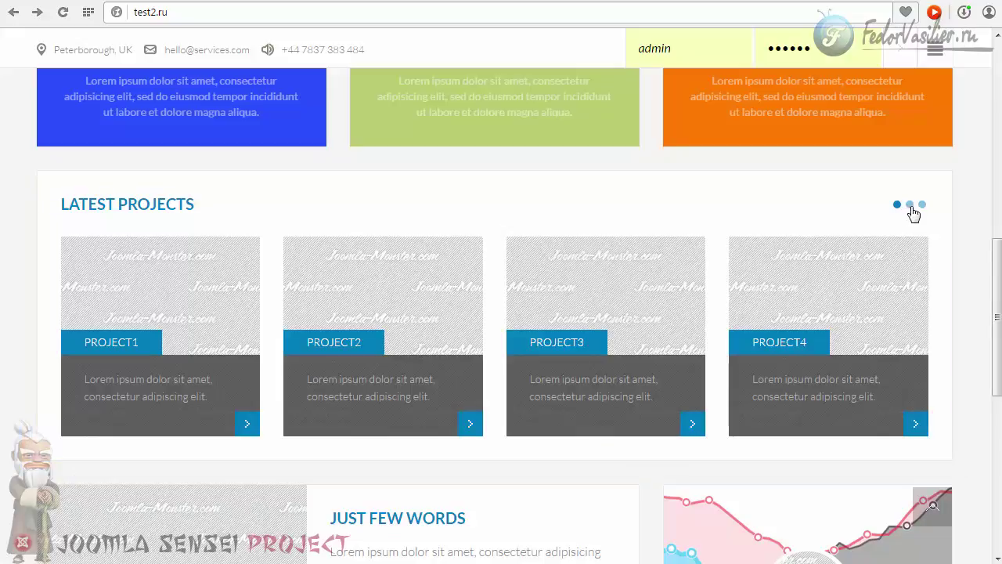
Page through the Latest Projects carousel and advance the header slider on the test2.ru home page
click(909, 205)
click(922, 206)
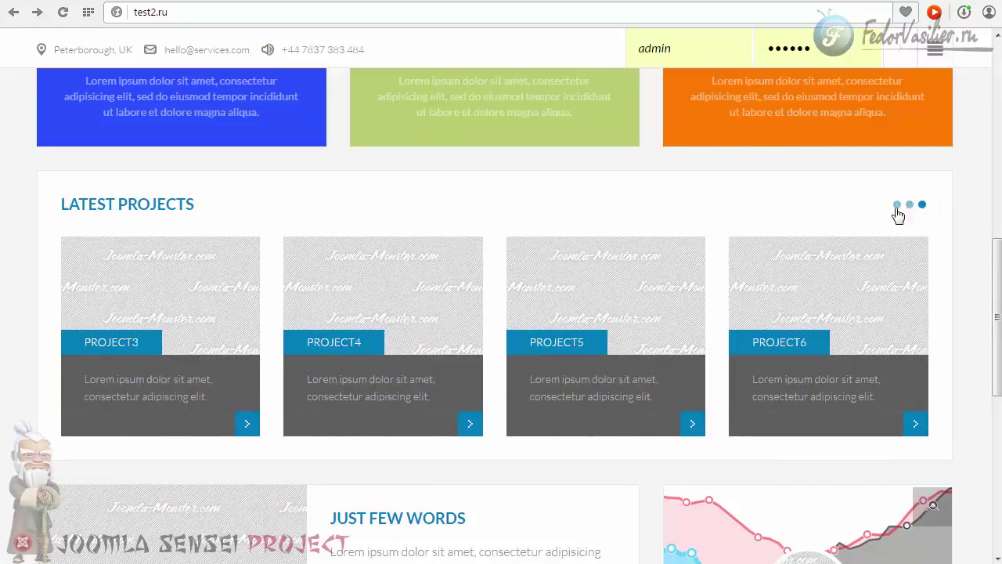
click(898, 205)
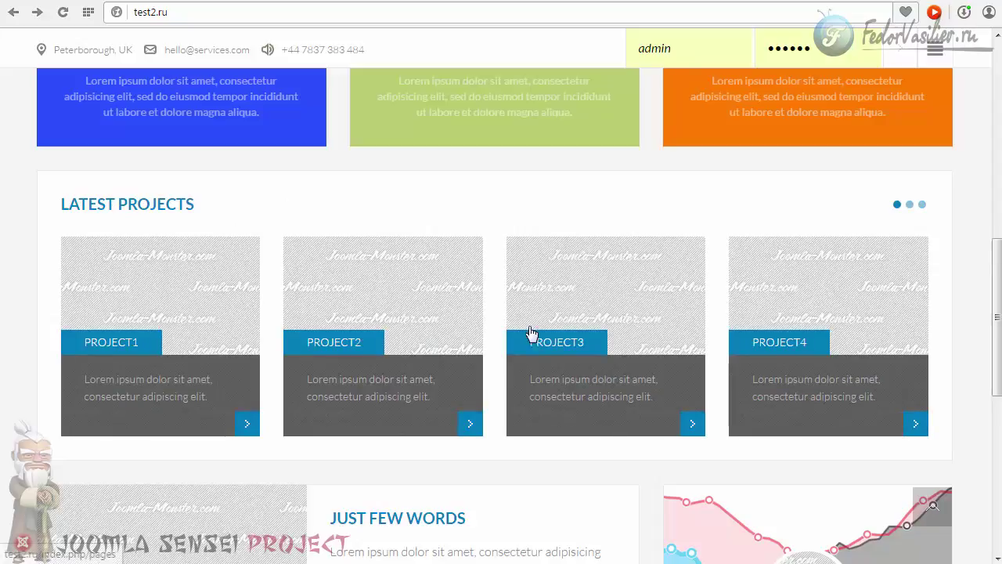
scroll(996, 378, up, 8)
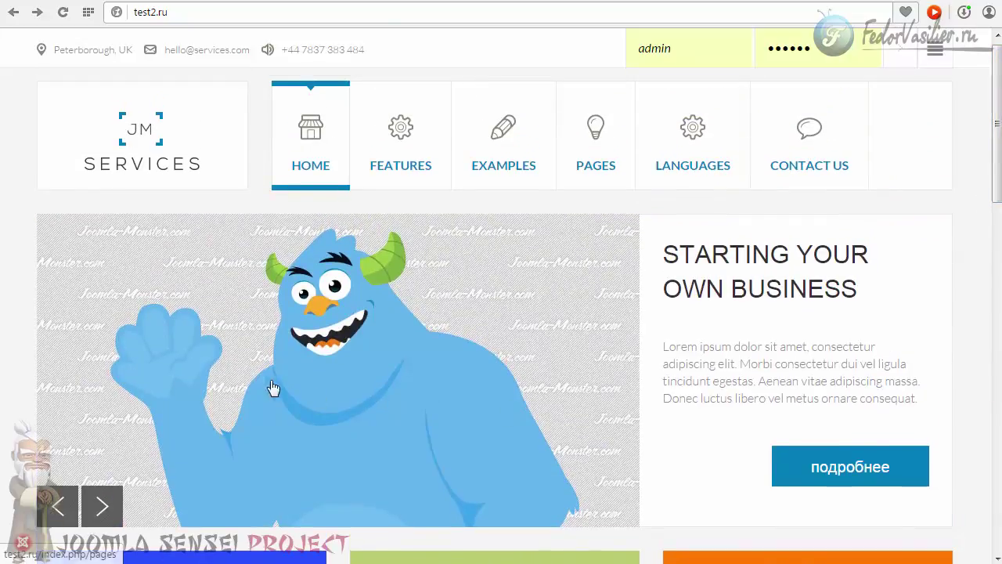
click(88, 520)
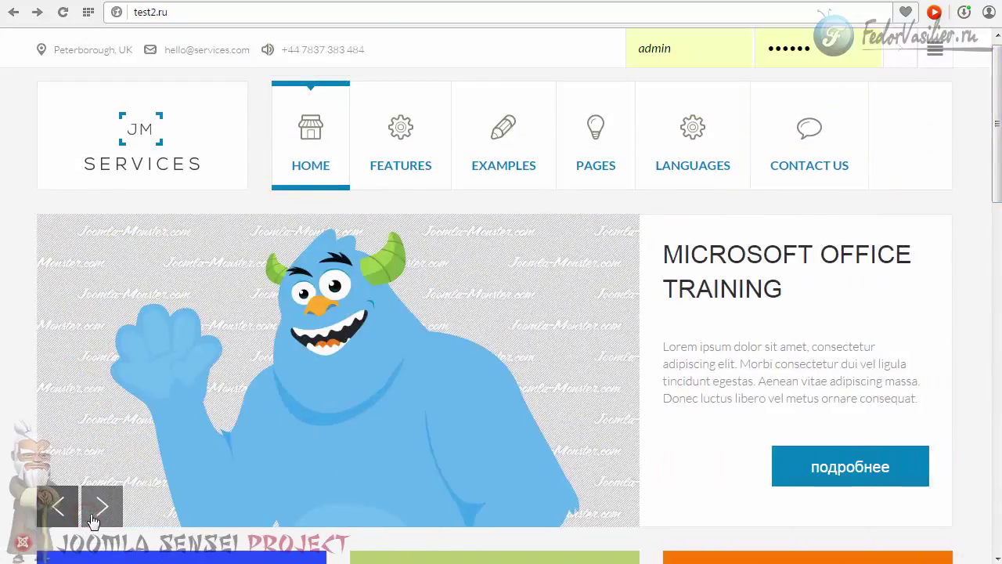
scroll(999, 293, down, 2)
scroll(998, 293, down, 10)
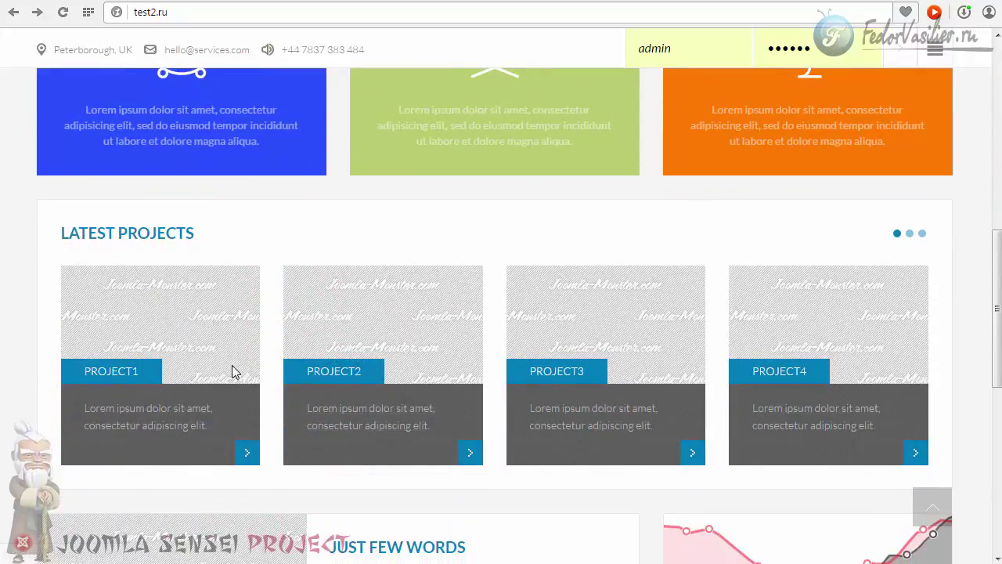
Load test2.ru with the ?tp=1 parameter to show the template's module positions
click(138, 14)
click(185, 10)
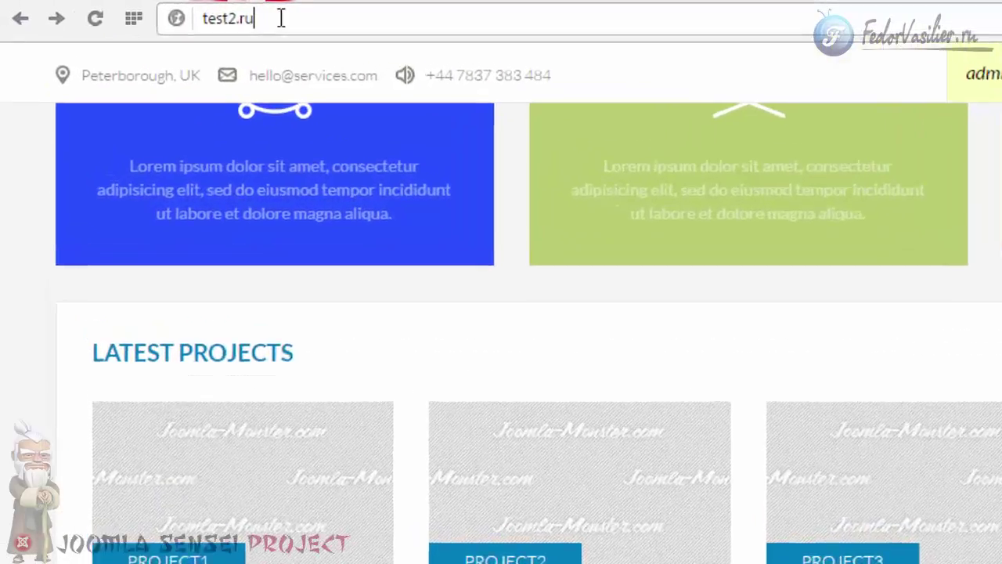
key(BackSpace)
click(481, 174)
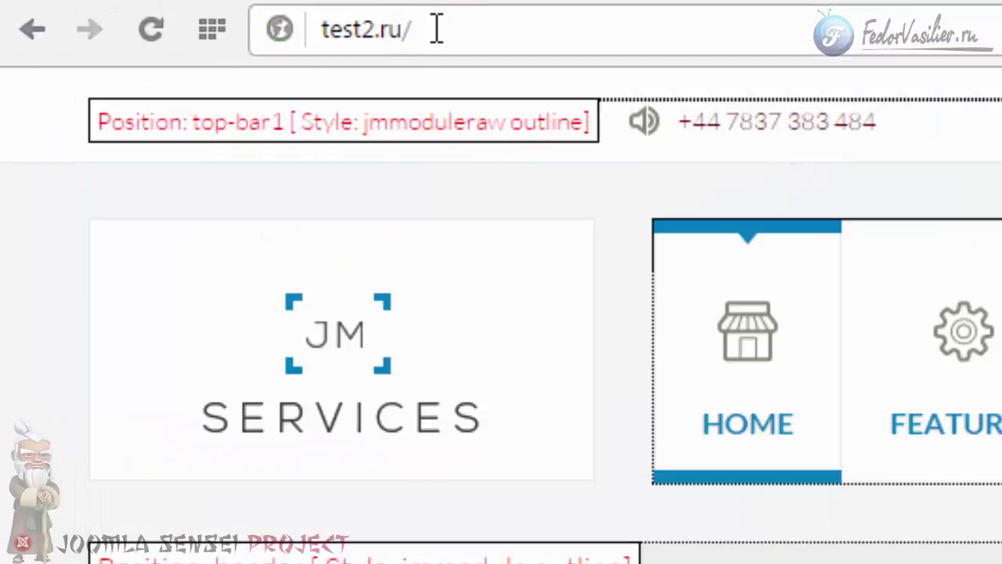
click(436, 30)
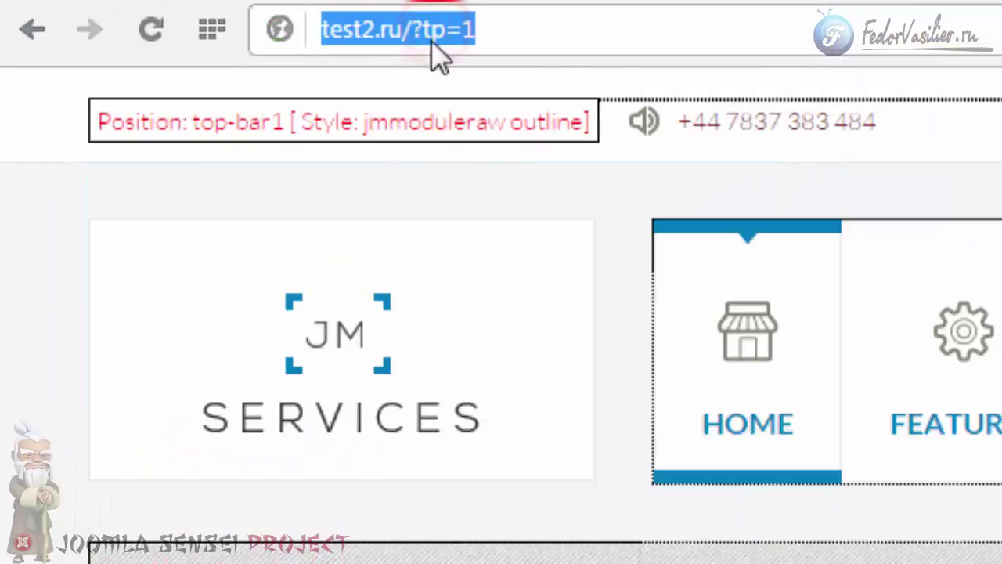
key(Return)
Find the Latest Projects block on the page and examine which module position it occupies
scroll(501, 313, down, 3)
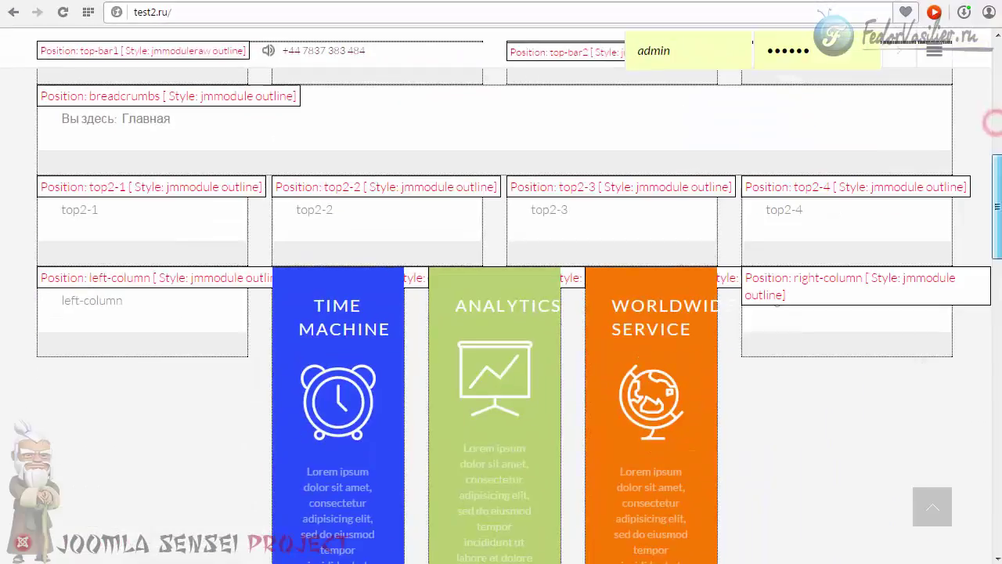
scroll(501, 313, down, 2)
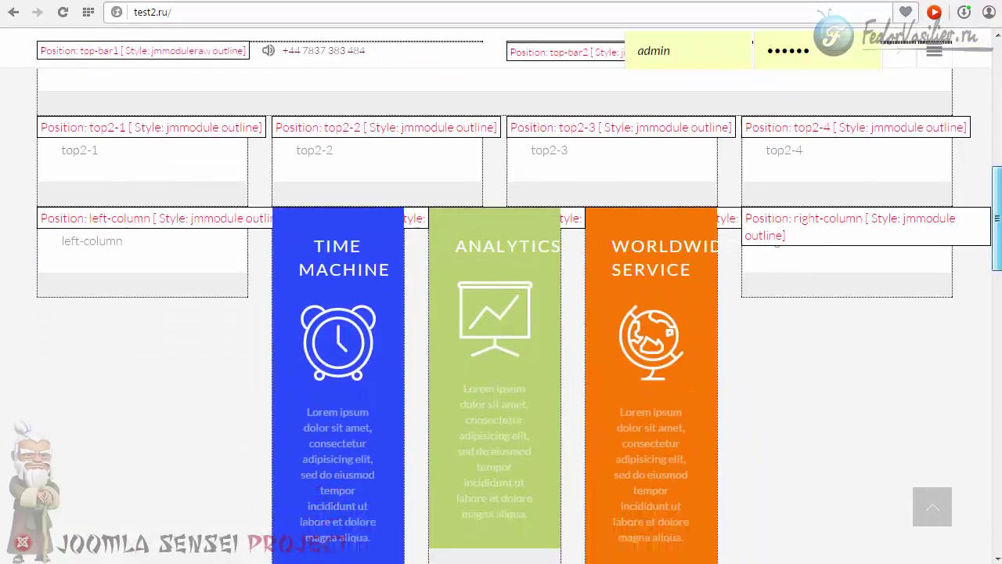
scroll(1000, 341, down, 5)
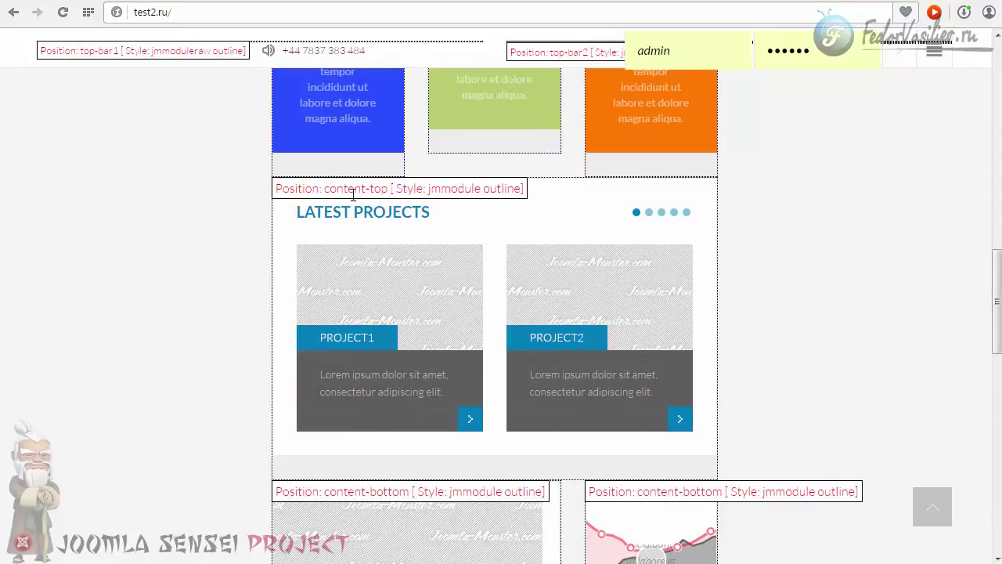
drag(325, 189, 389, 190)
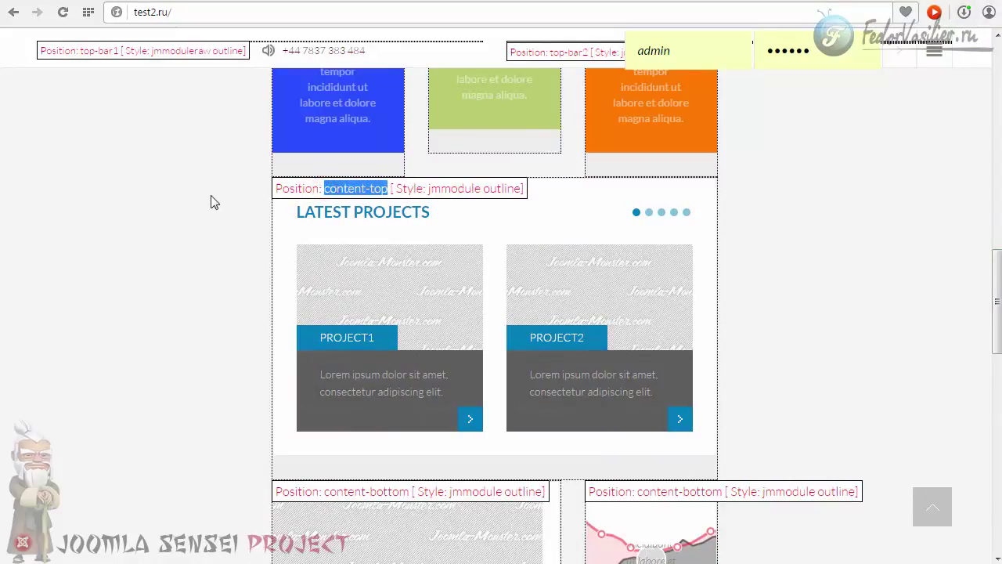
scroll(210, 203, up, 4)
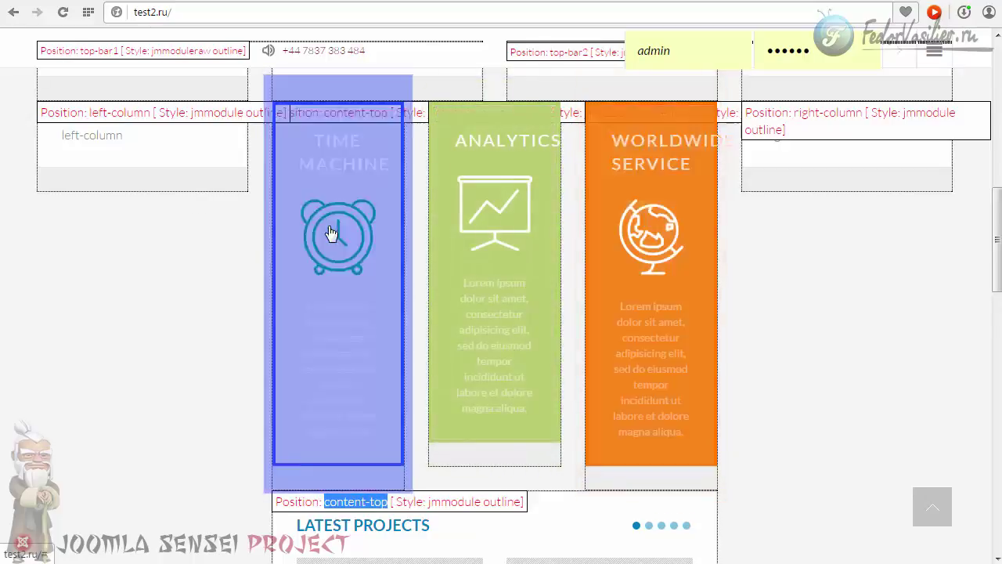
scroll(336, 230, down, 3)
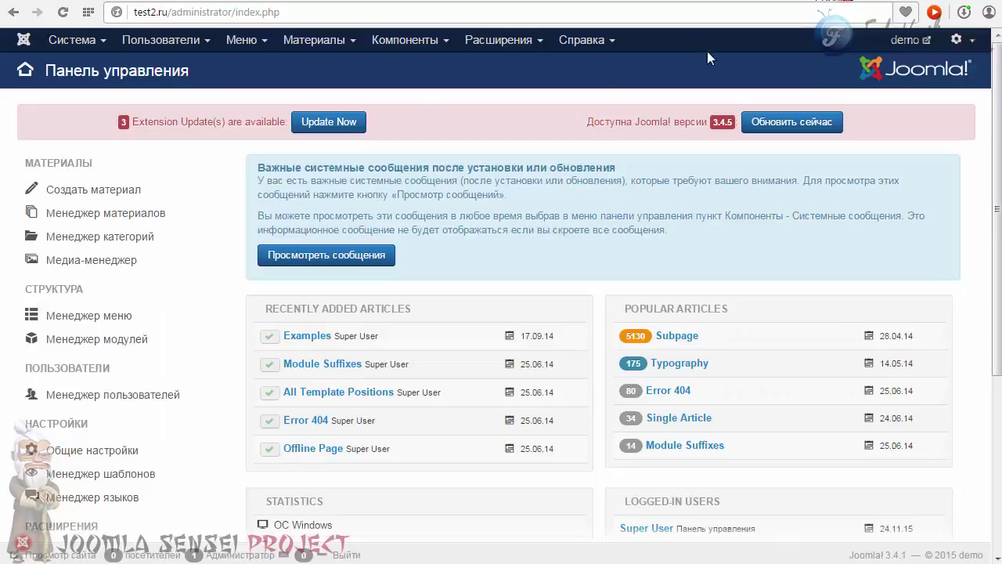
Open the module manager in the test2.ru administrator and filter the modules by position content-top
mouse_move(495, 39)
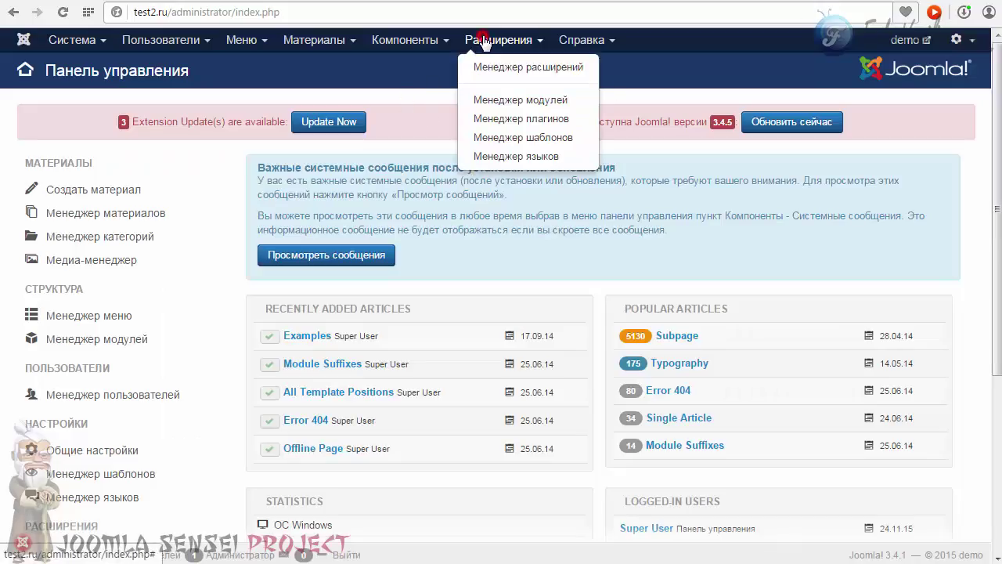
click(510, 102)
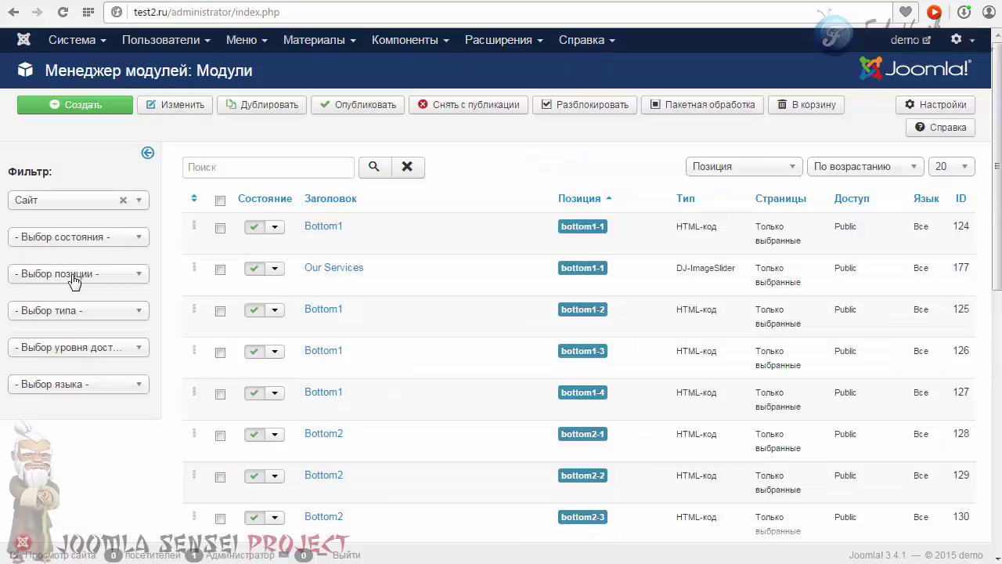
click(69, 272)
click(69, 272)
click(69, 272)
scroll(47, 392, down, 2)
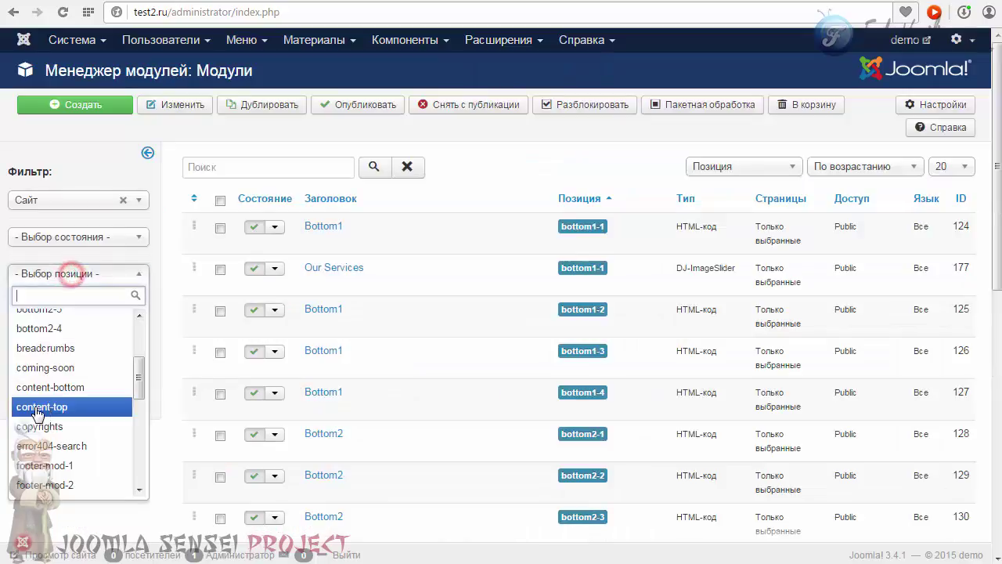
click(39, 408)
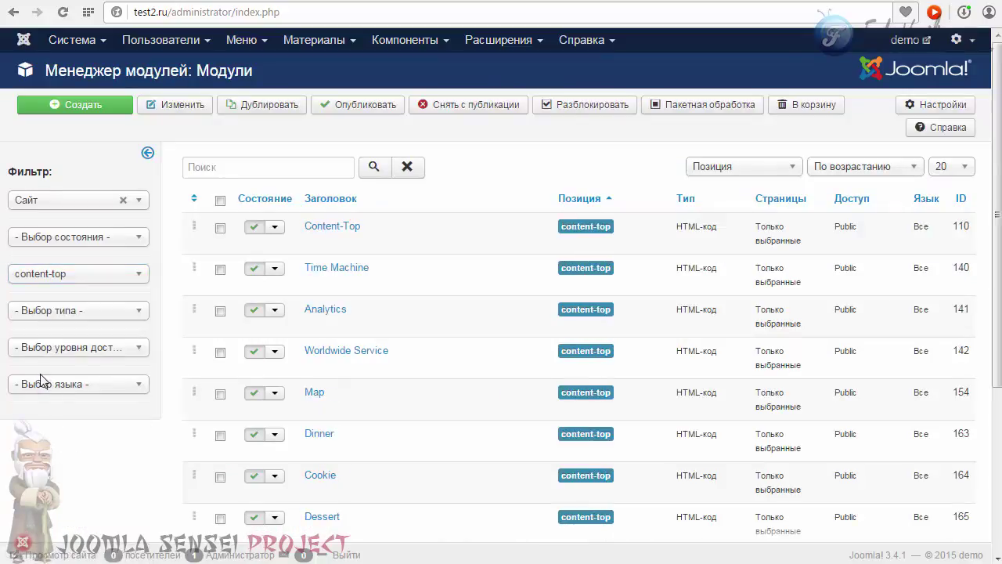
Examine the module types of the Latest Recipes and Latest Projects entries in the filtered list
scroll(161, 337, down, 3)
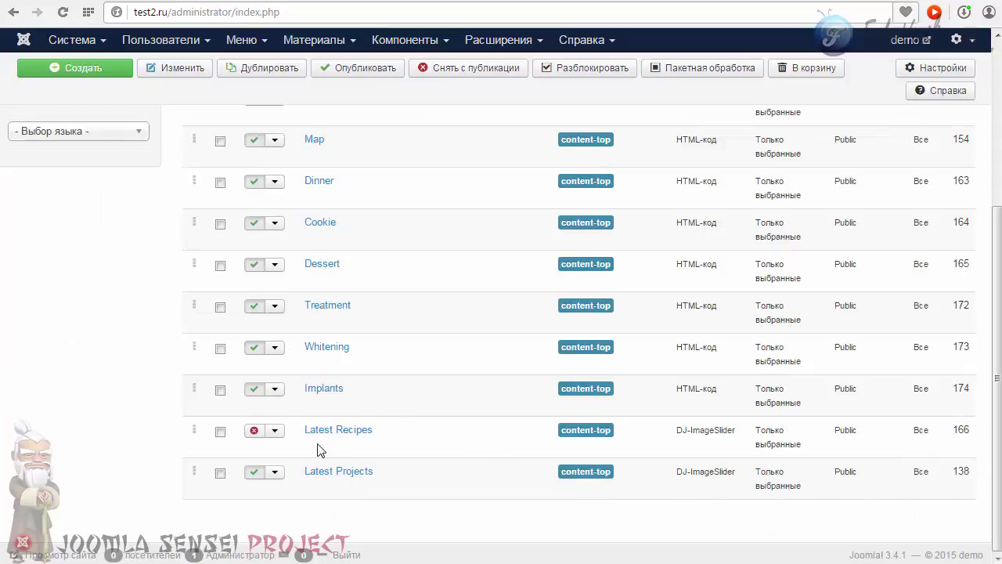
drag(395, 436, 331, 441)
click(380, 441)
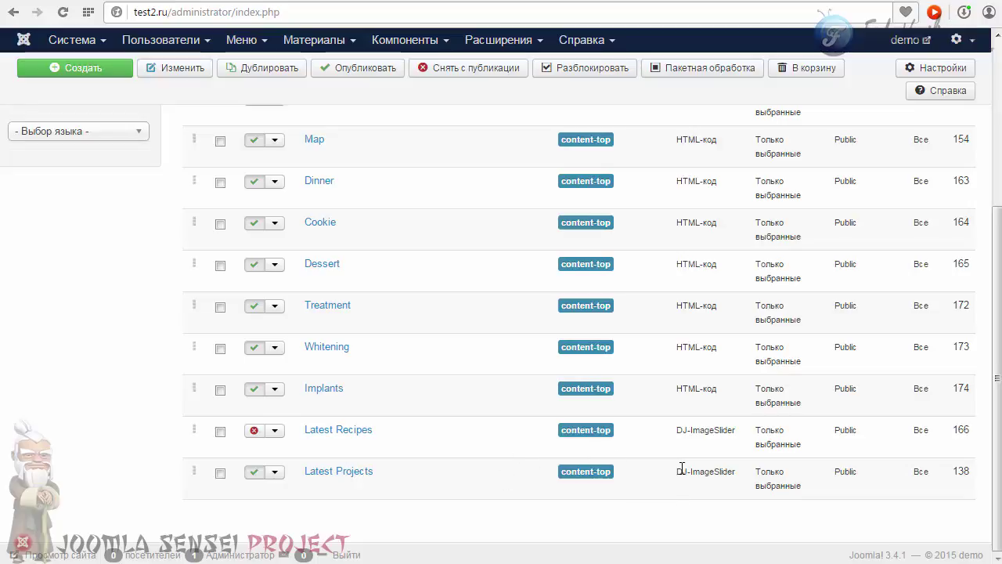
scroll(683, 467, up, 3)
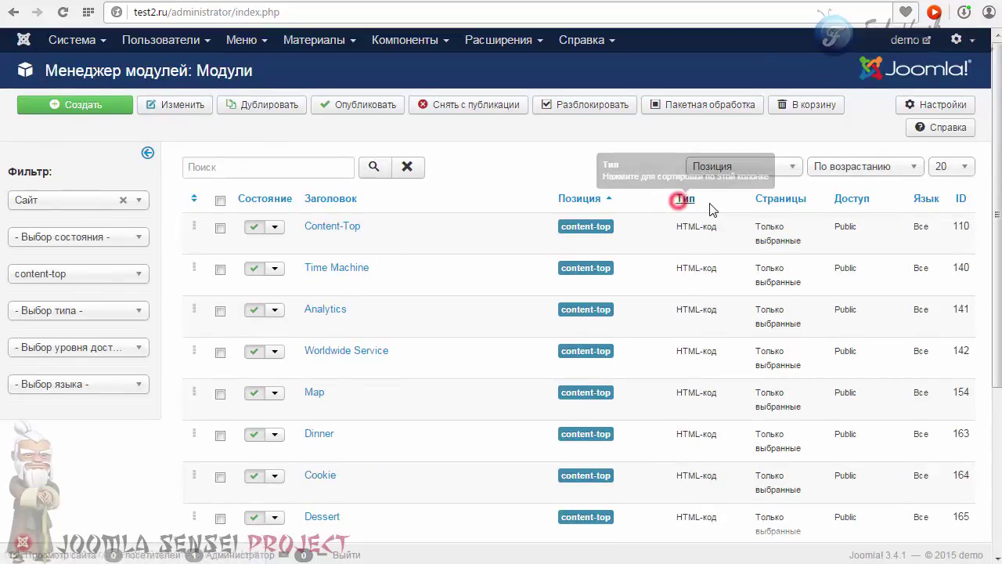
scroll(686, 259, down, 3)
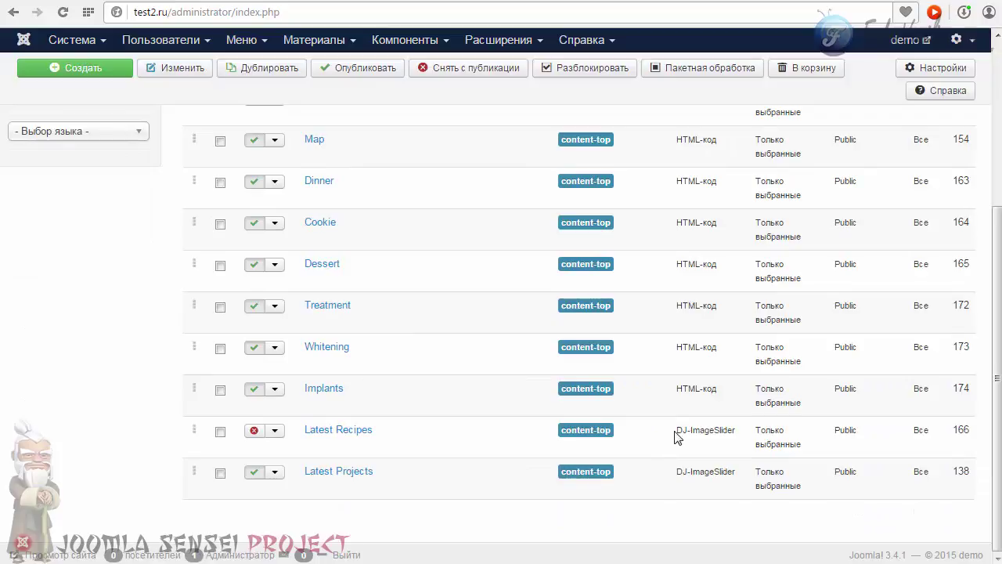
drag(675, 430, 736, 431)
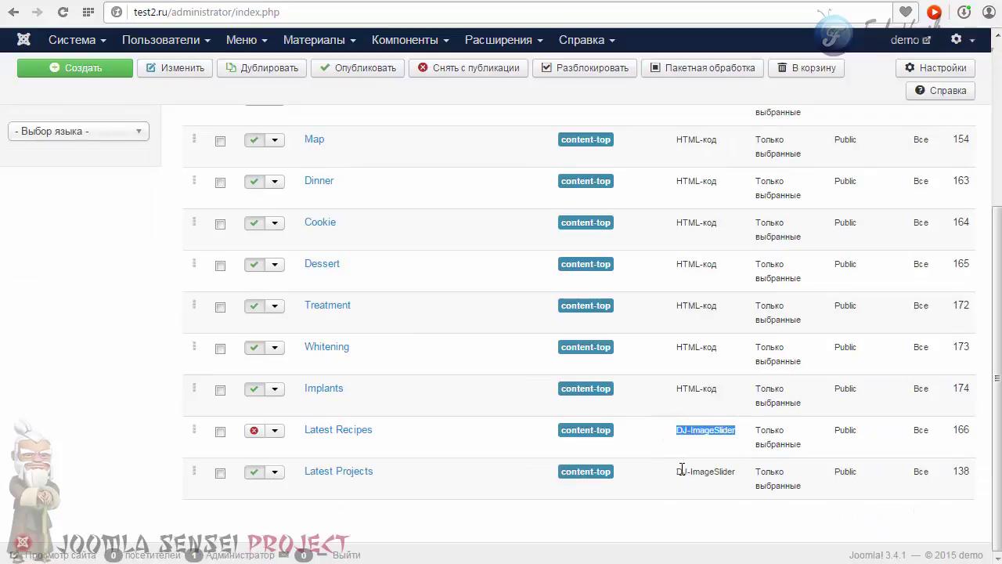
drag(678, 472, 736, 475)
click(715, 481)
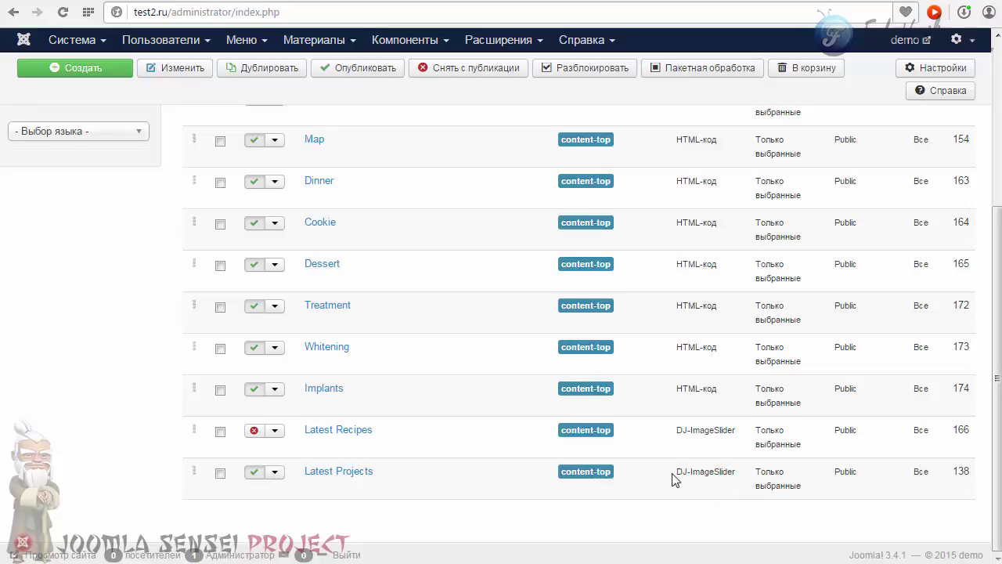
drag(674, 473, 735, 468)
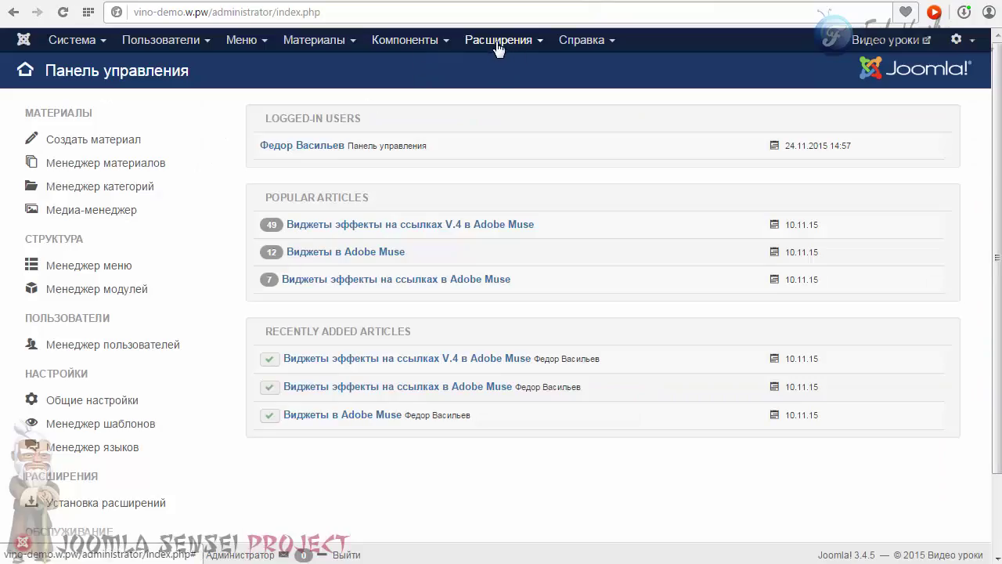
Switch to the vino-demo.w.pw administrator, open its module manager and check the existing DJ-ImageSlider module entry
click(499, 40)
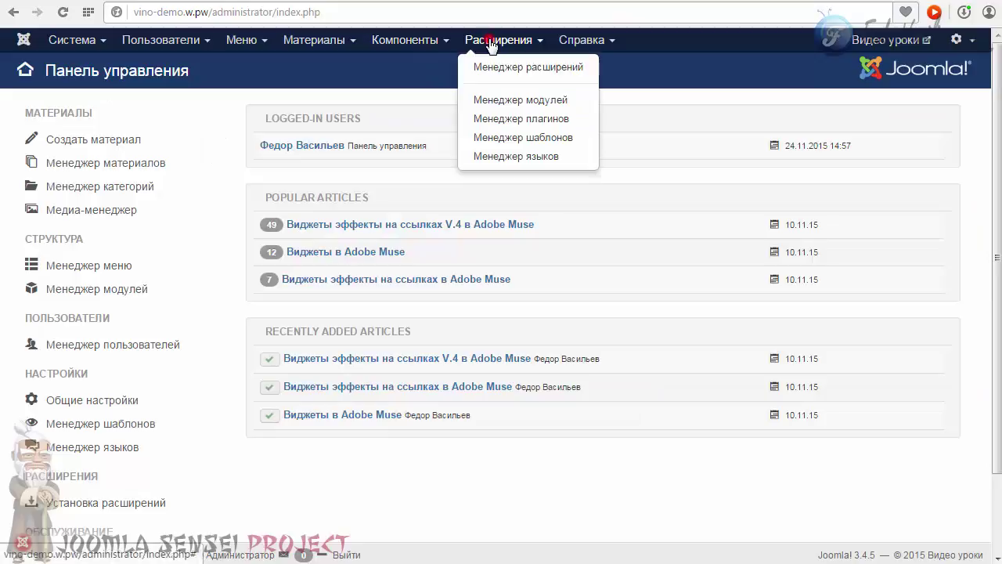
click(518, 101)
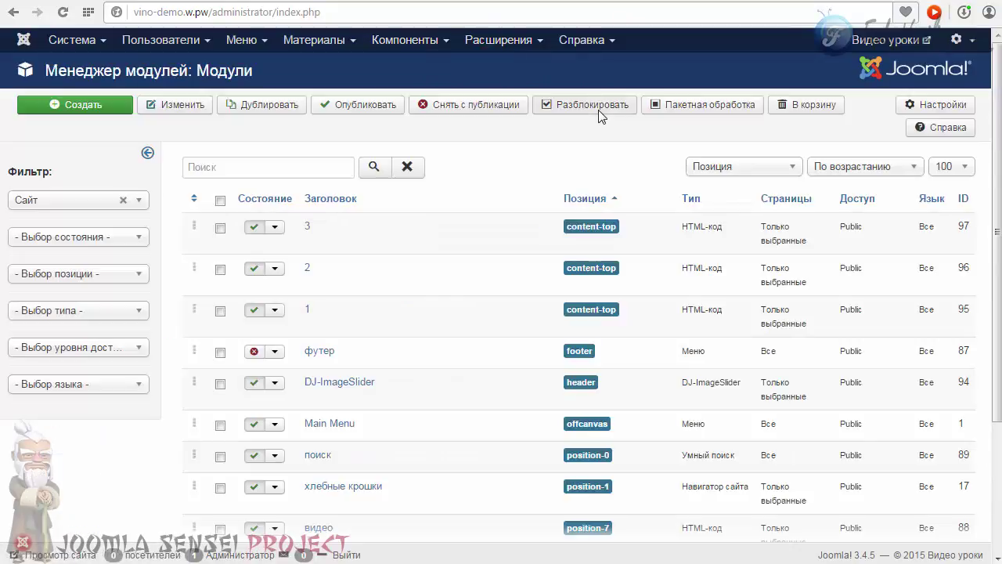
triple_click(410, 376)
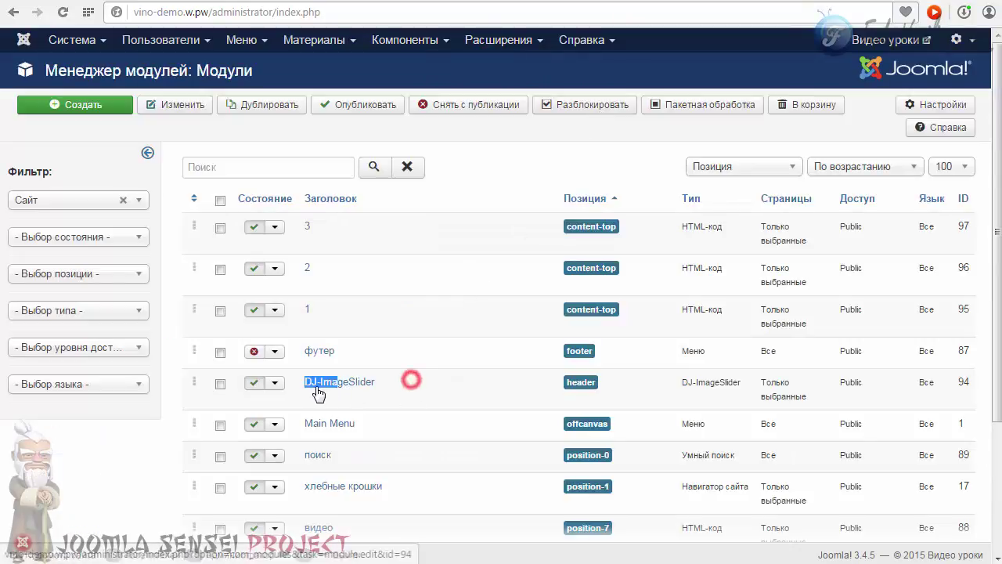
click(374, 394)
Create a DJ-ImageSlider module titled "новости" and choose a template position for it
click(86, 106)
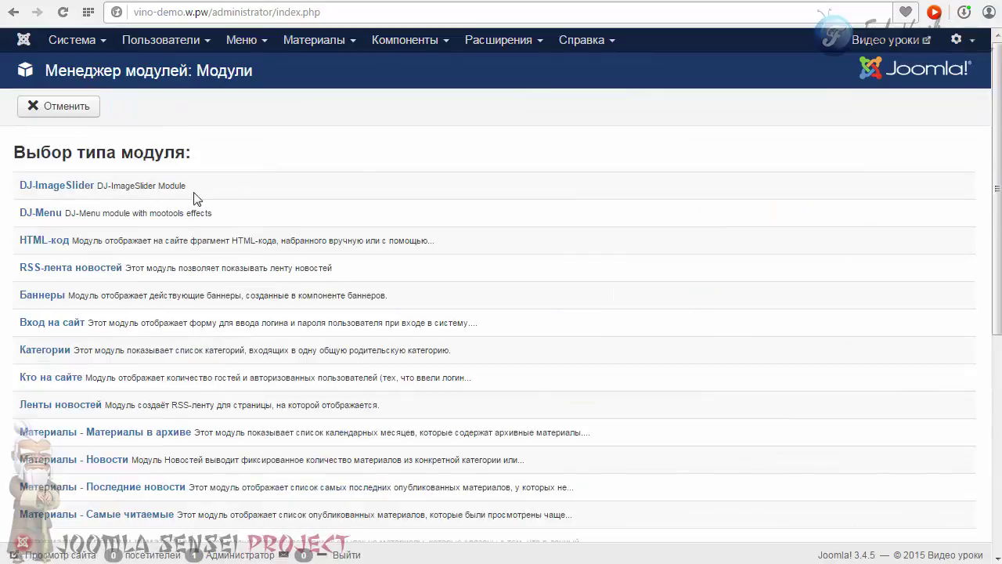
click(59, 186)
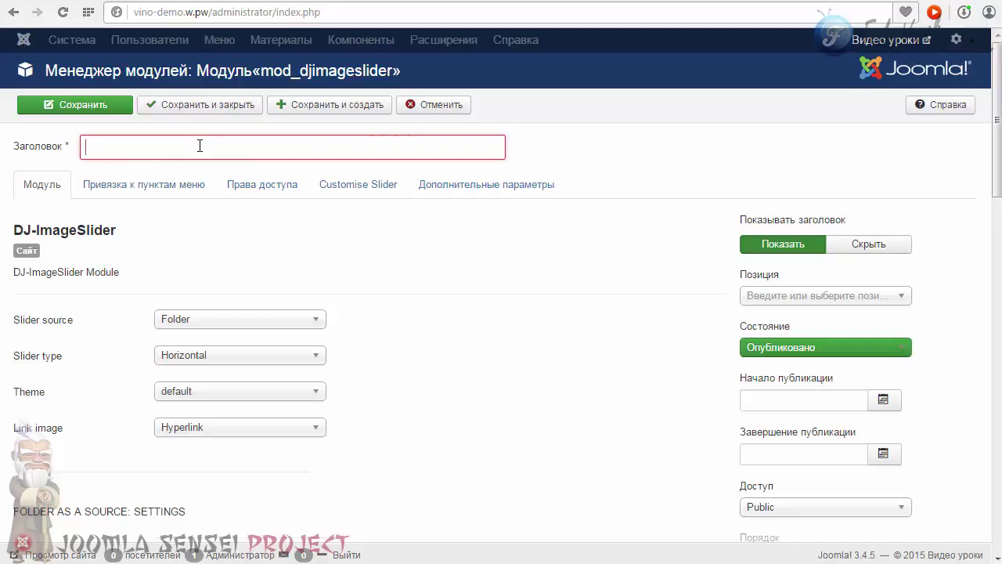
text(новости)
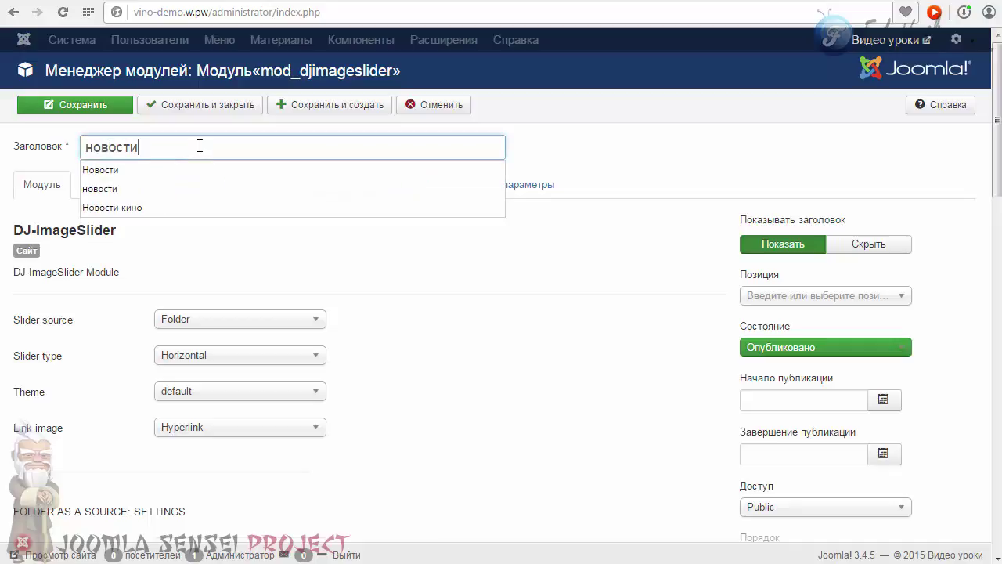
click(902, 302)
drag(905, 350, 902, 396)
click(817, 467)
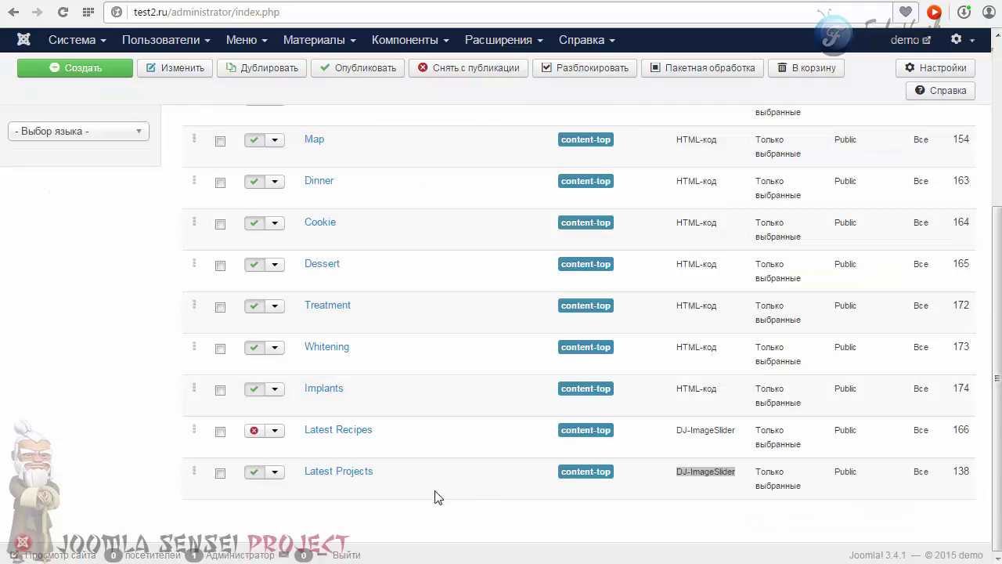
Open the Latest Projects module on test2.ru and examine the module CSS class suffix in its advanced parameters
click(331, 474)
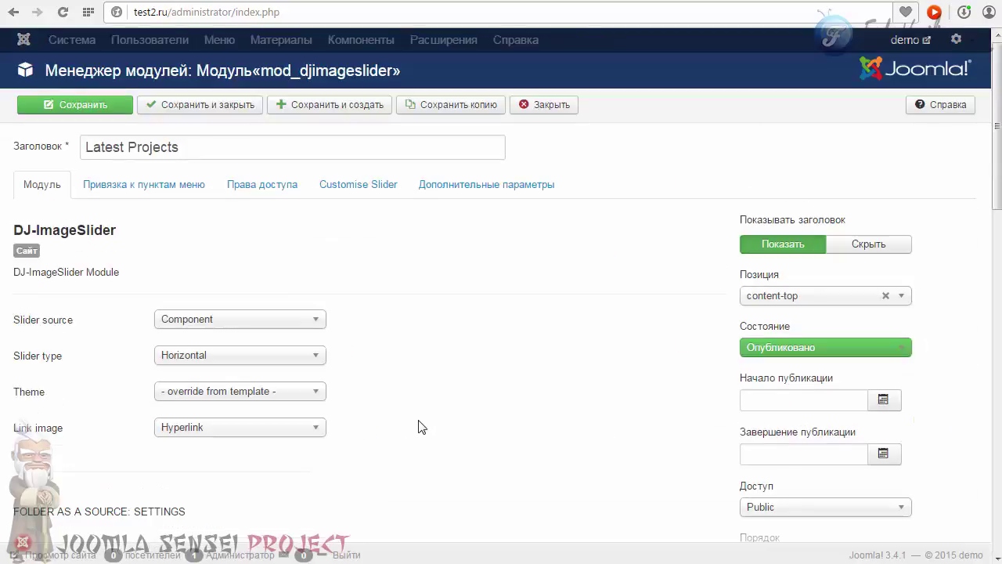
click(453, 195)
mouse_move(27, 270)
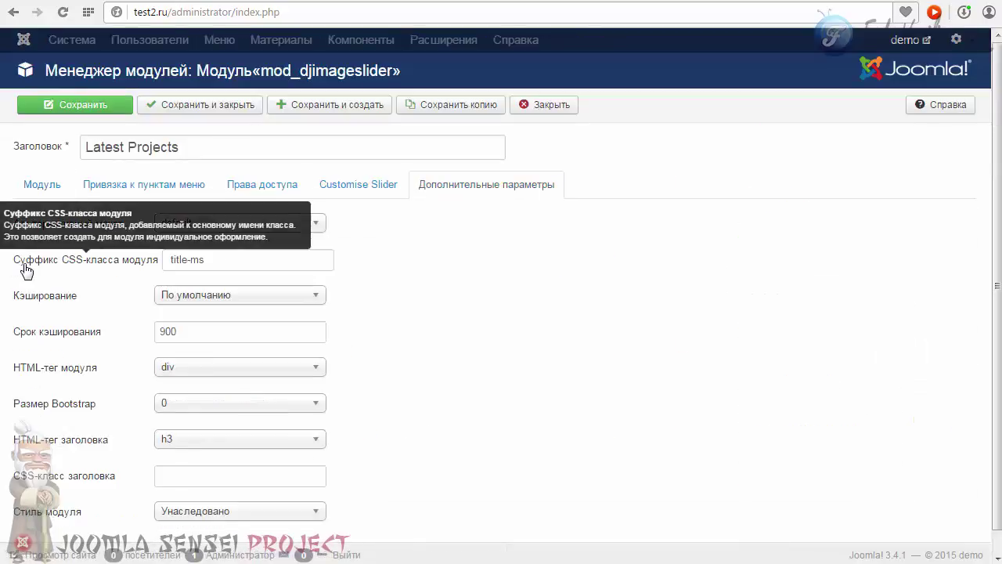
click(227, 259)
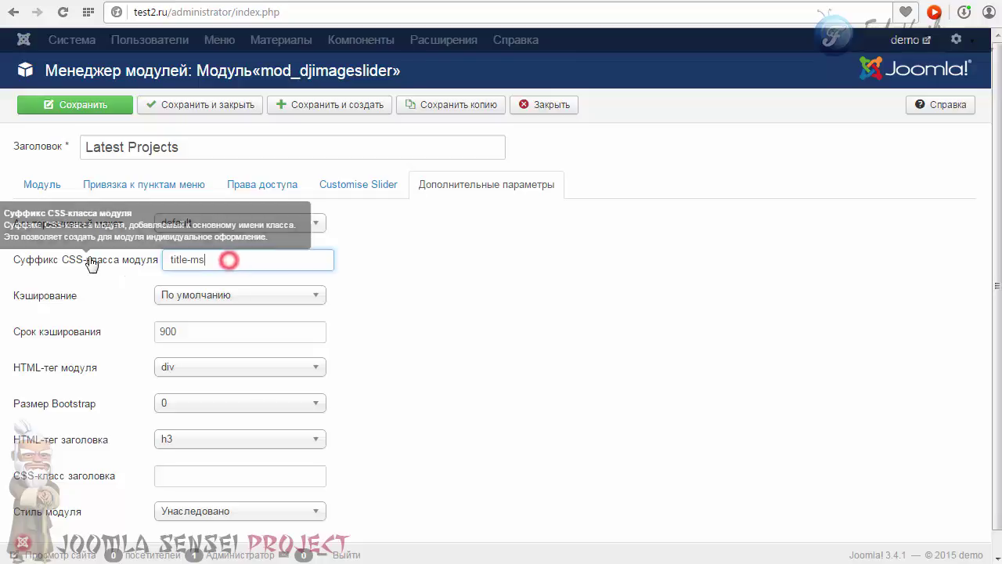
Copy the module CSS class suffix "title-ms" from the Latest Projects module into the same field of the "новости" module on vino-demo.w.pw
drag(218, 259, 160, 258)
right_click(179, 252)
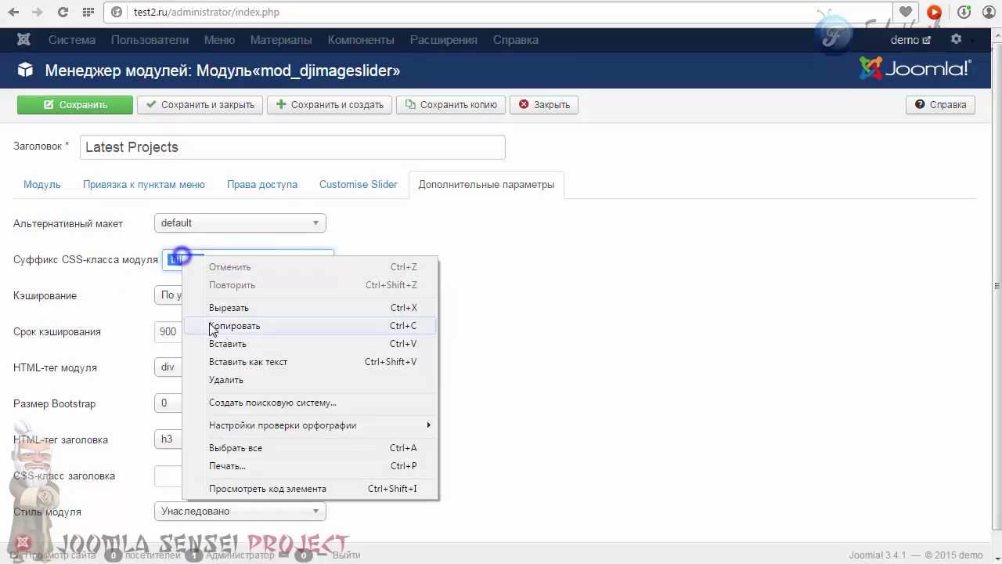
click(224, 324)
scroll(486, 322, down, 1)
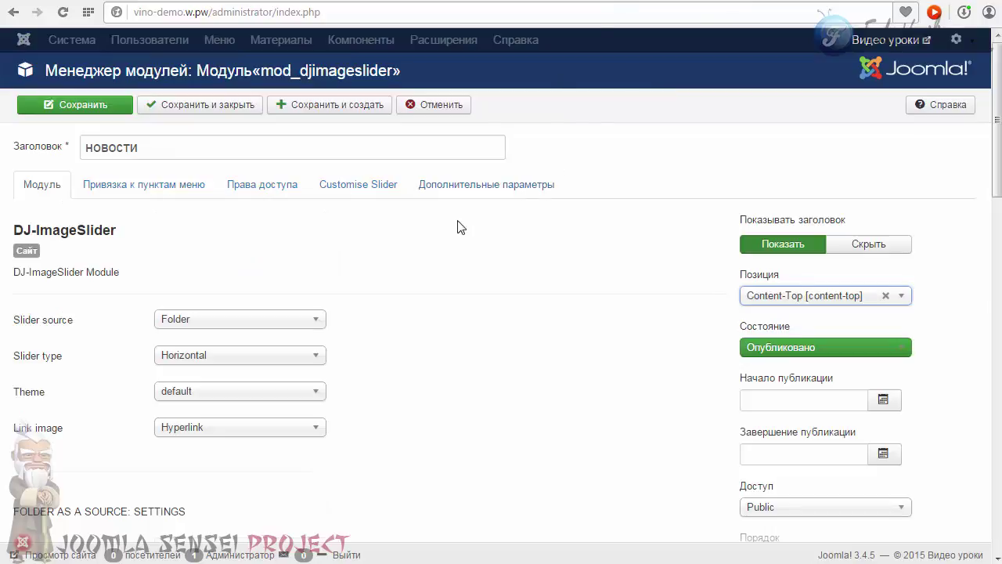
click(472, 186)
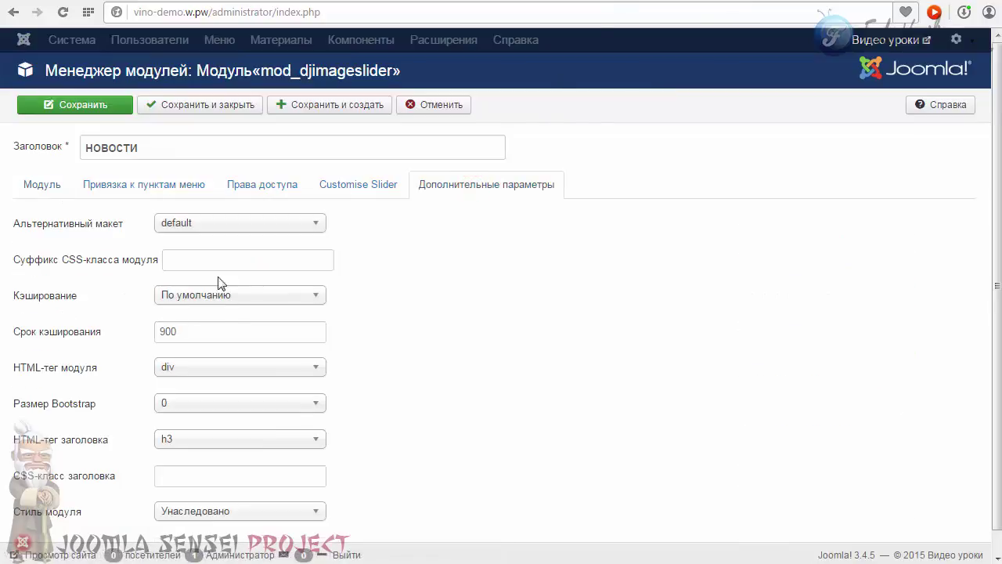
click(174, 263)
right_click(175, 262)
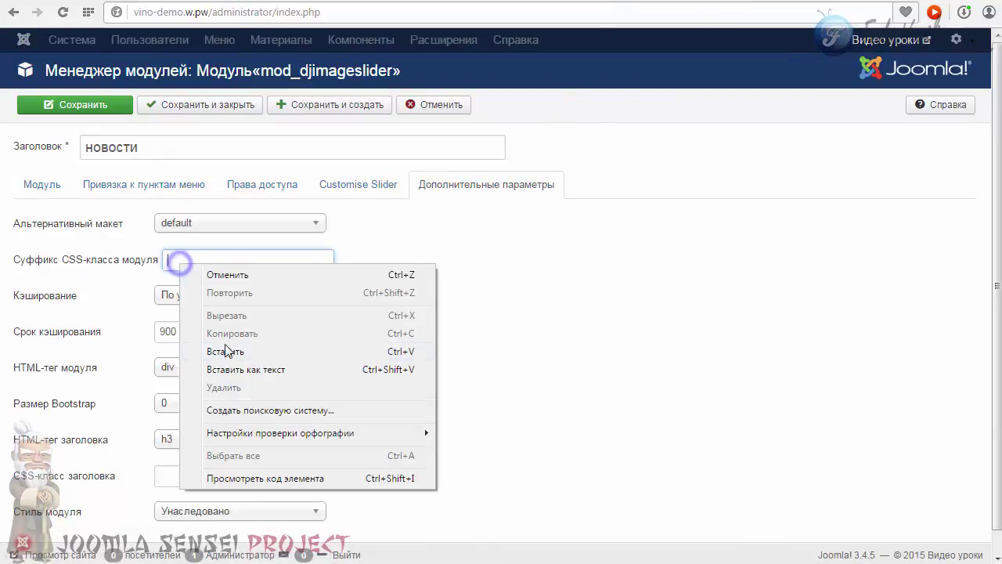
click(233, 357)
Check the Latest Projects carousel on the demo site and set the "новости" module's slider source to Component
click(35, 188)
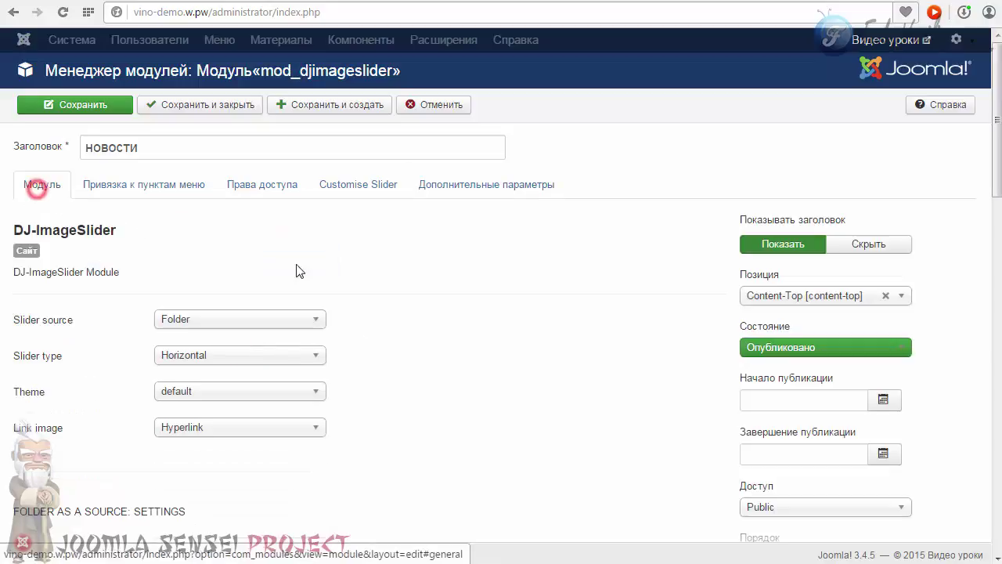
drag(996, 179, 996, 225)
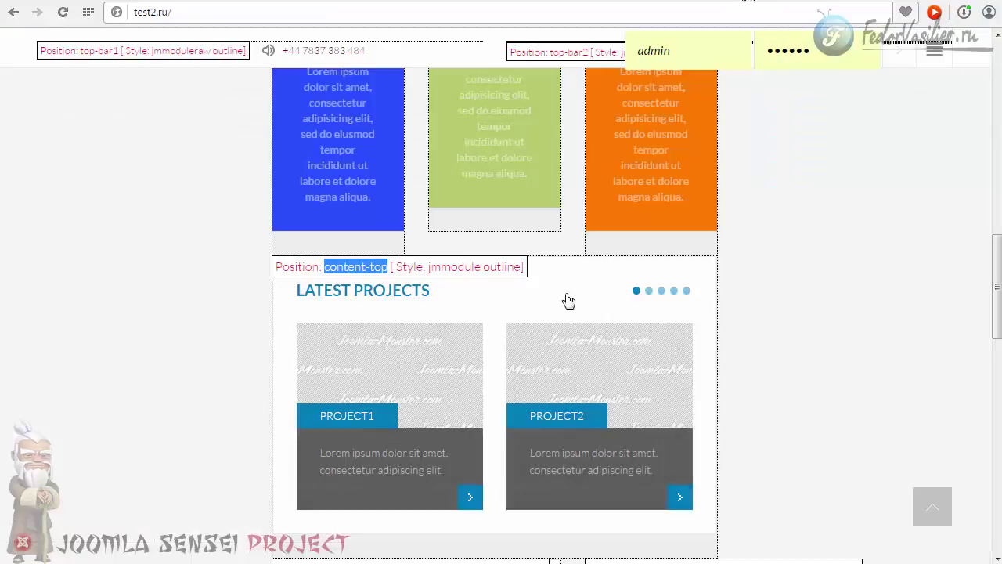
scroll(235, 215, up, 3)
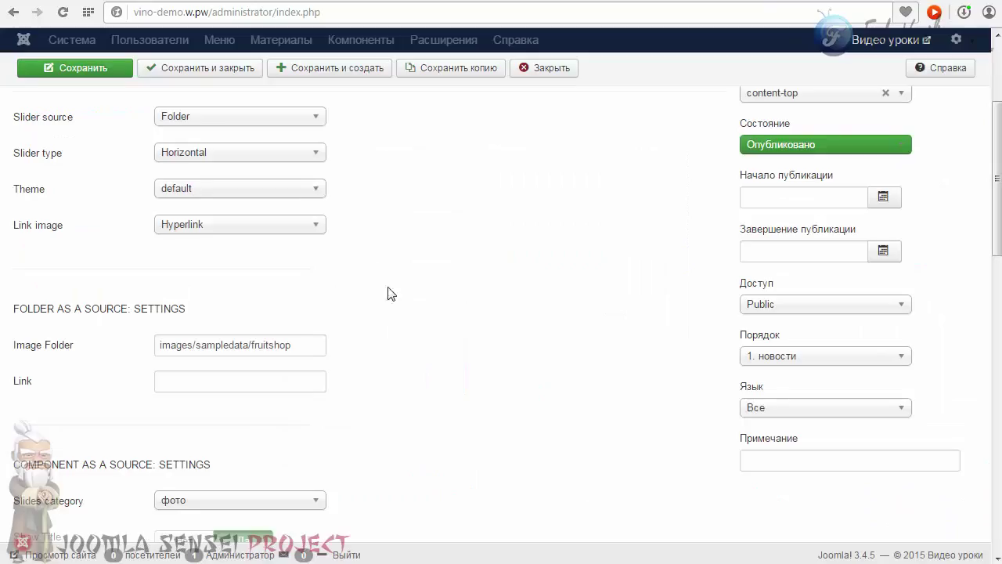
click(166, 118)
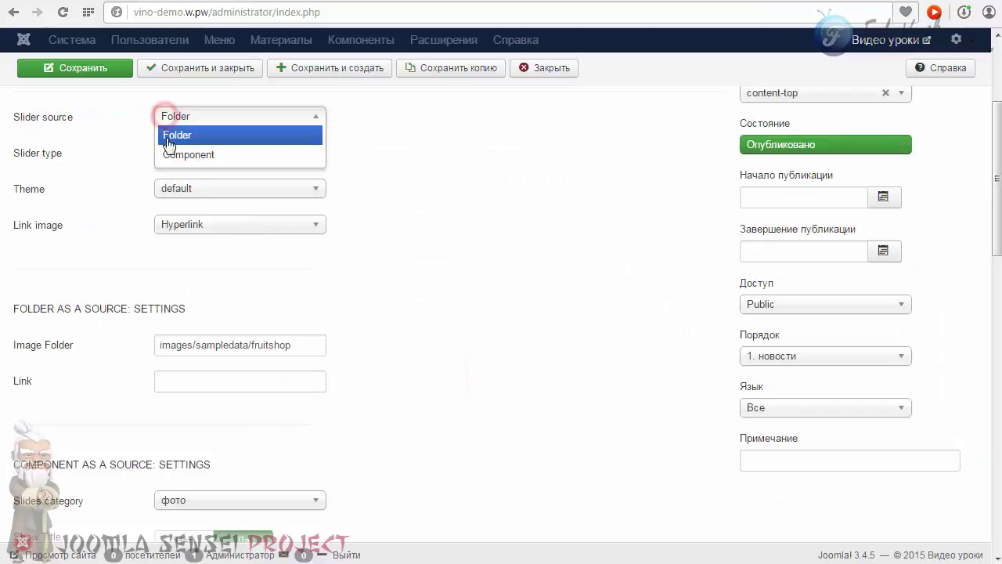
click(186, 155)
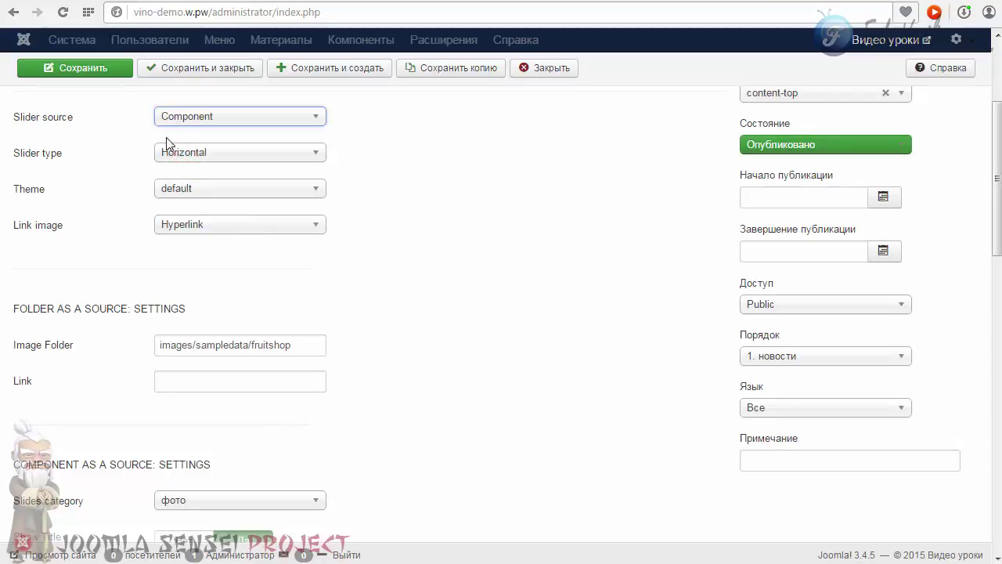
Turn on Show readmore and Link description in the component source settings
scroll(185, 157, down, 4)
scroll(79, 297, down, 1)
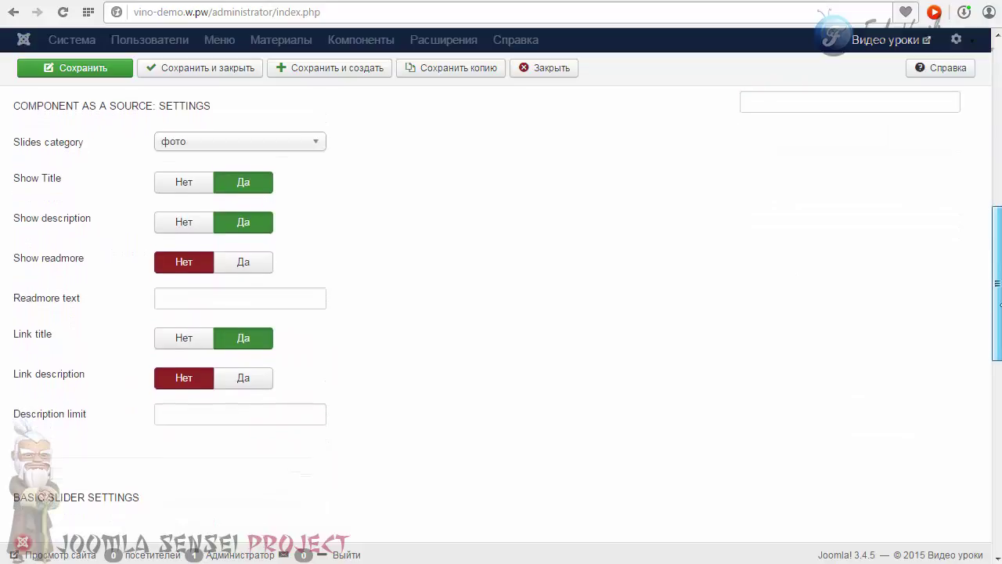
click(244, 261)
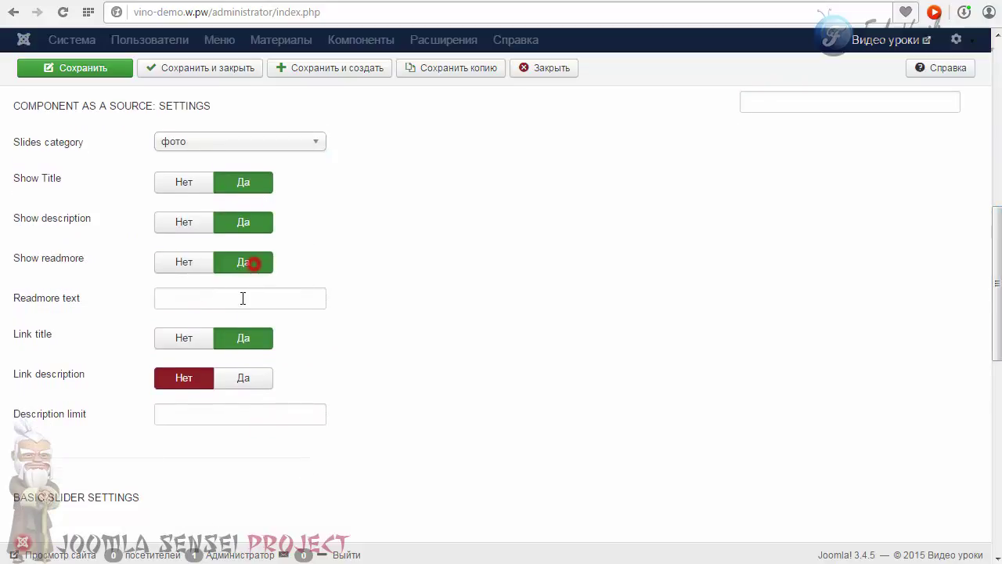
click(242, 379)
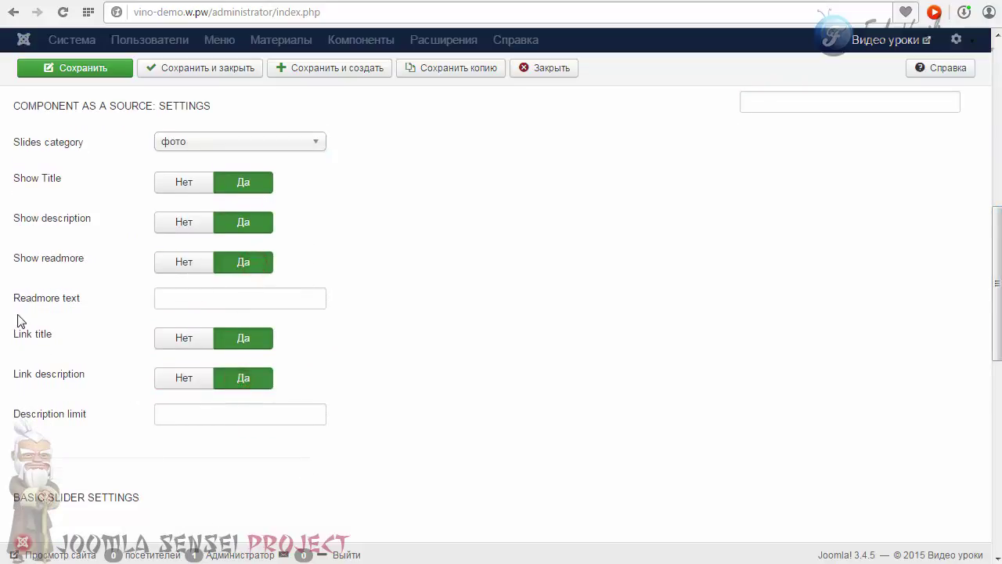
click(177, 302)
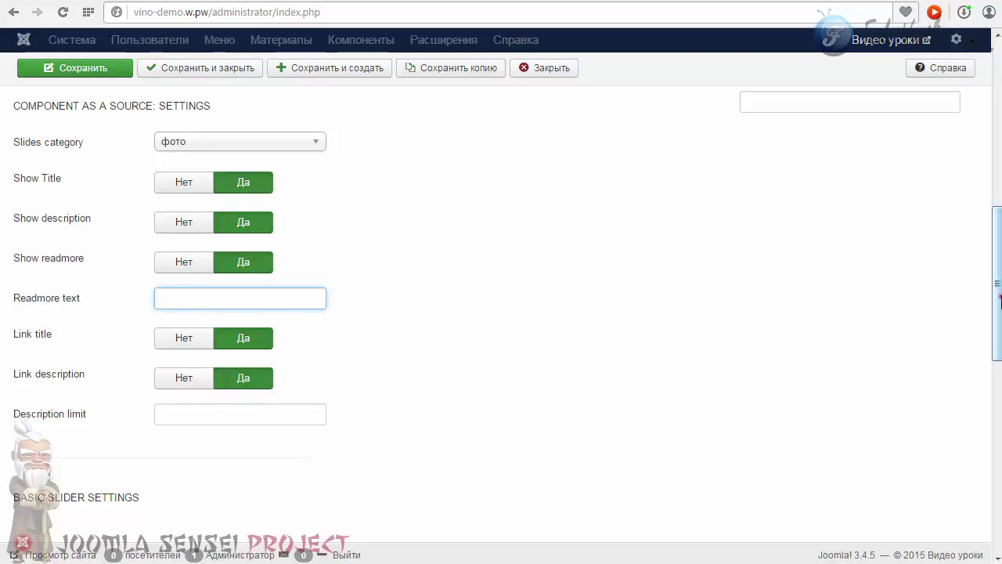
Set both the slide width and the slide height to 255 in the basic slider settings
drag(1001, 303, 1001, 415)
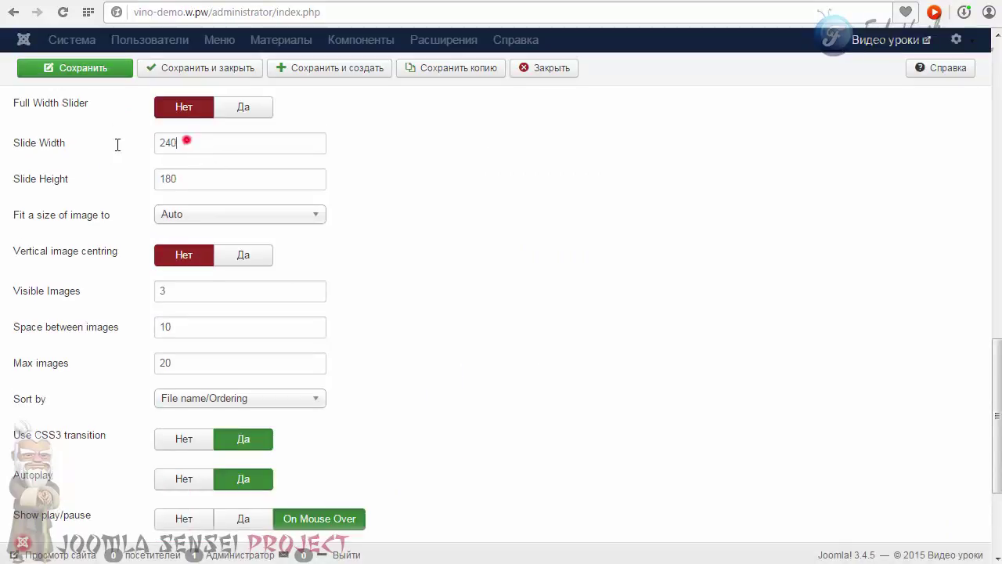
key(ctrl+a)
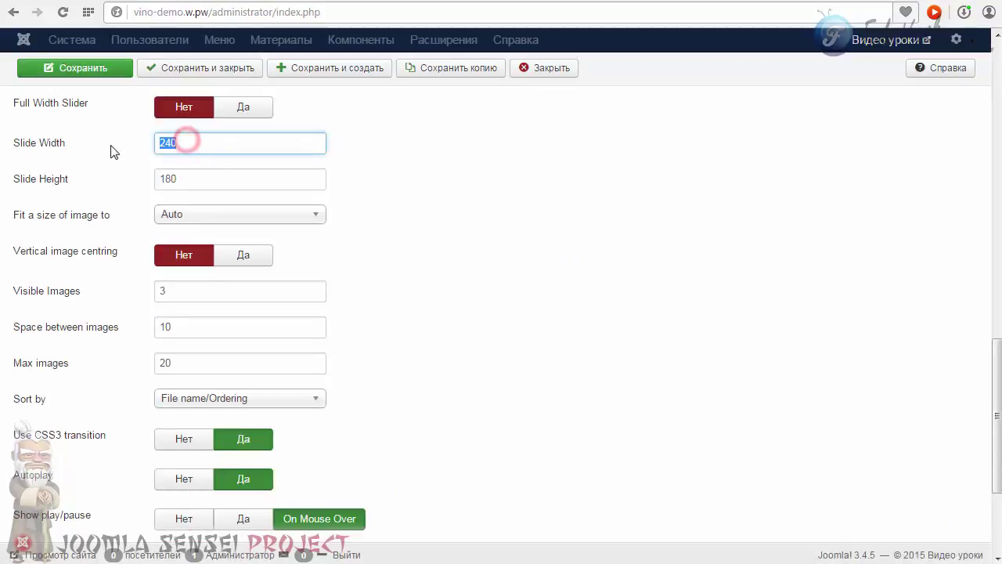
text(255)
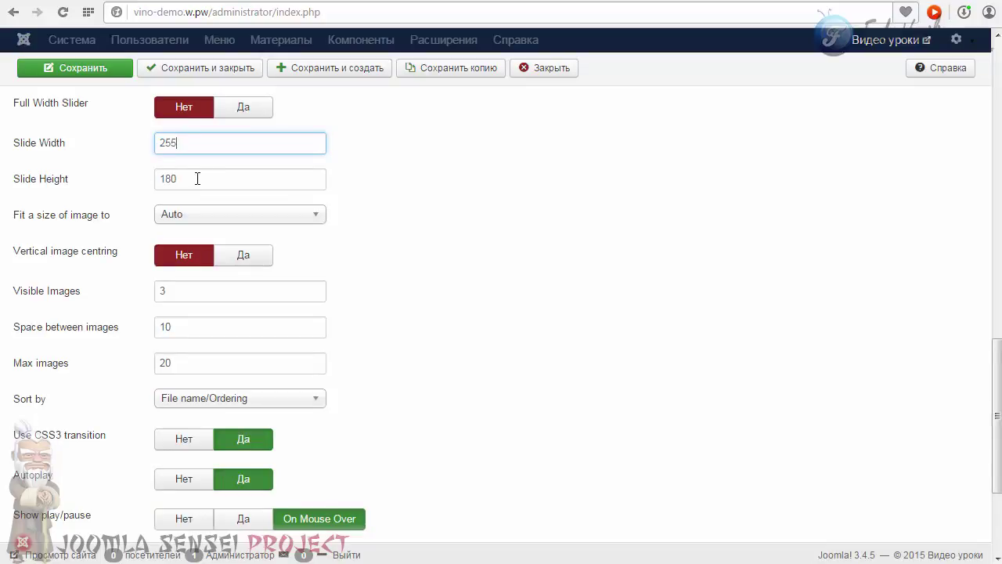
key(ctrl+a)
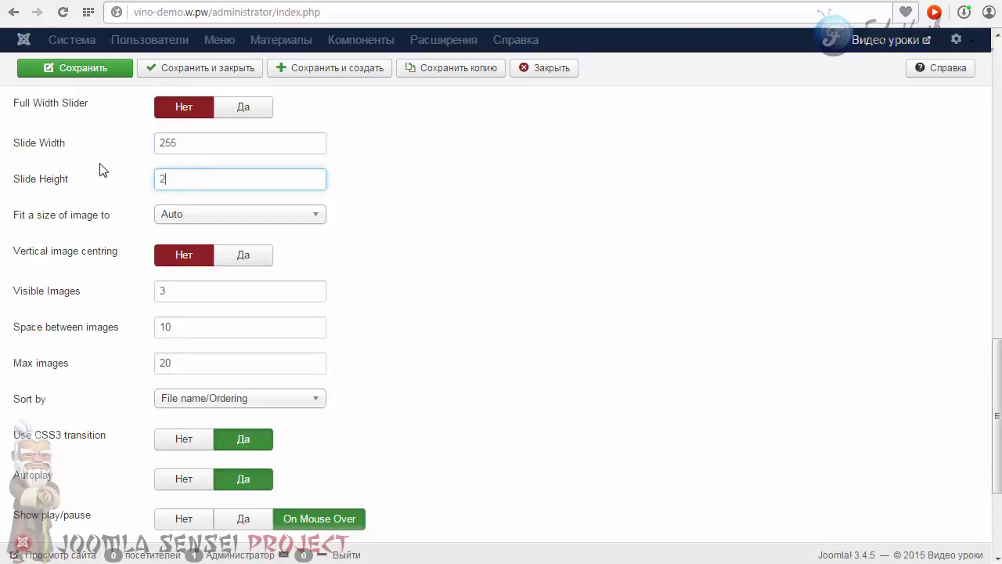
Set the number of visible images to 4 and the space between images to 30
click(107, 289)
key(ctrl+a)
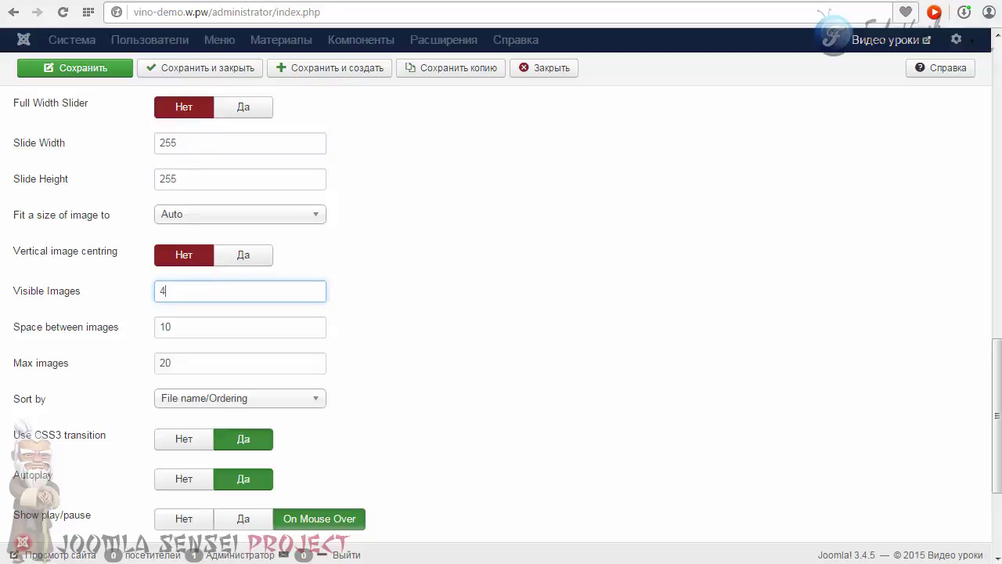
click(114, 329)
key(ctrl+a)
text(3)
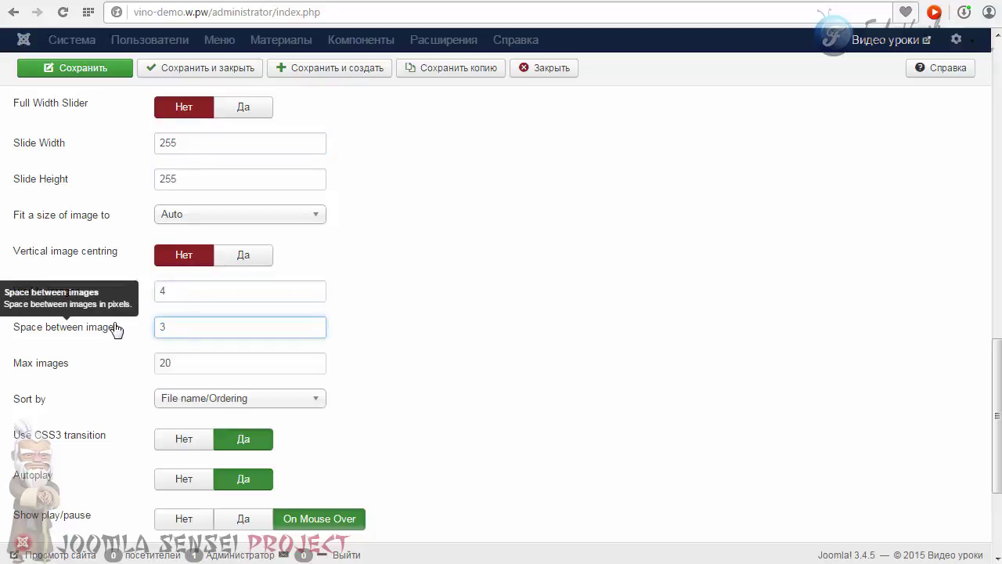
text(0)
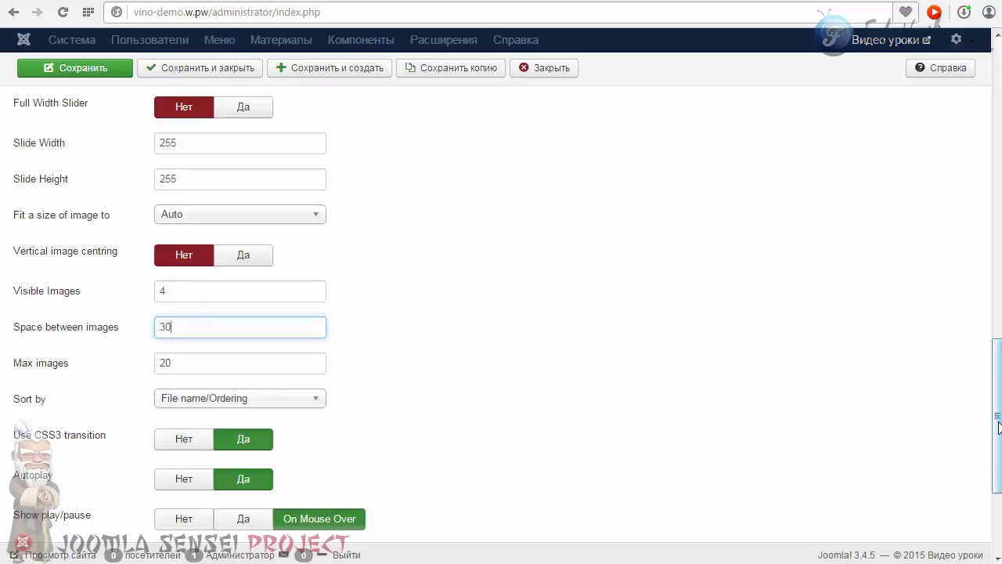
Turn off Autoplay, Show play/pause and Show next/prev, turn on Show indicators, and save the module
scroll(994, 423, down, 3)
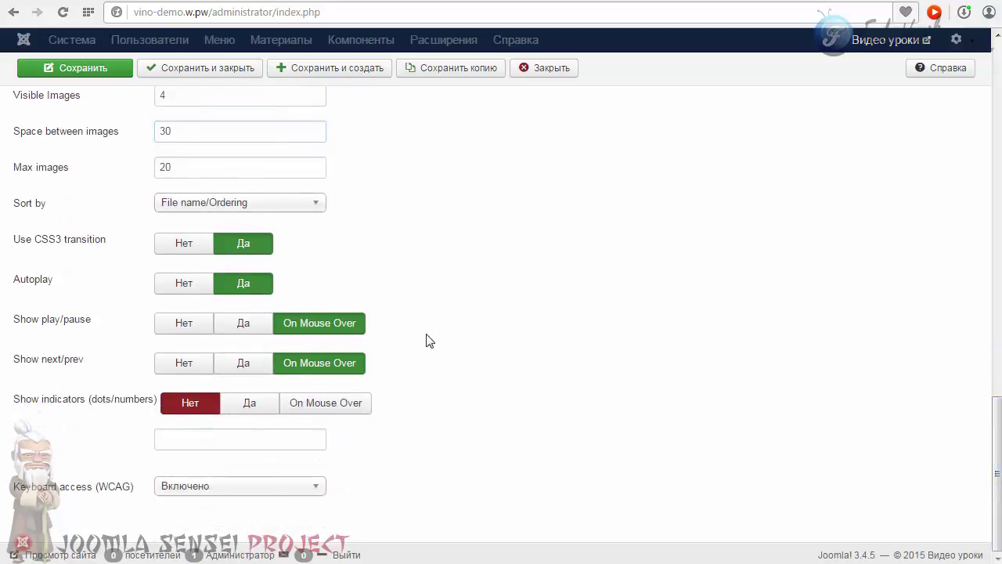
click(167, 284)
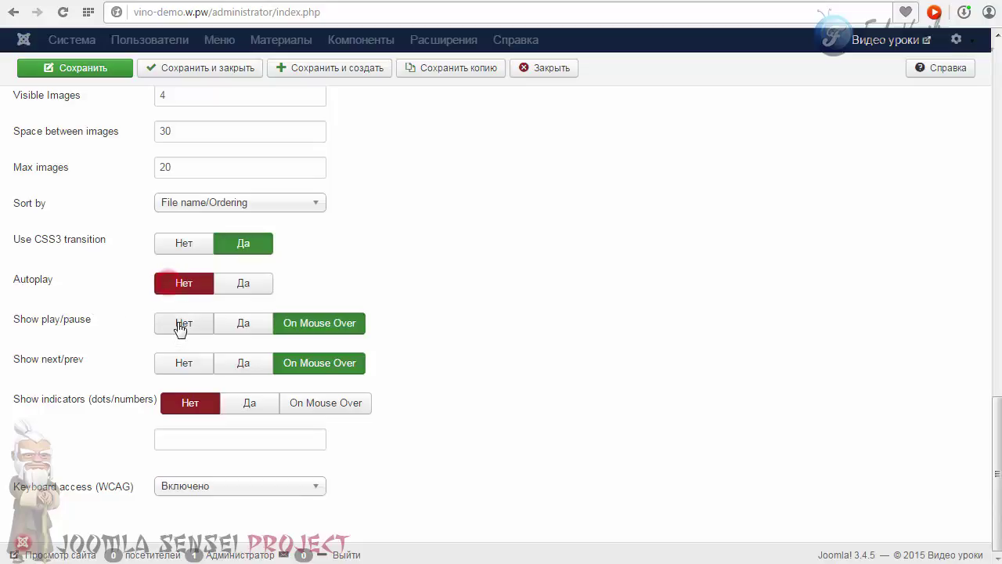
click(173, 324)
click(170, 365)
click(249, 403)
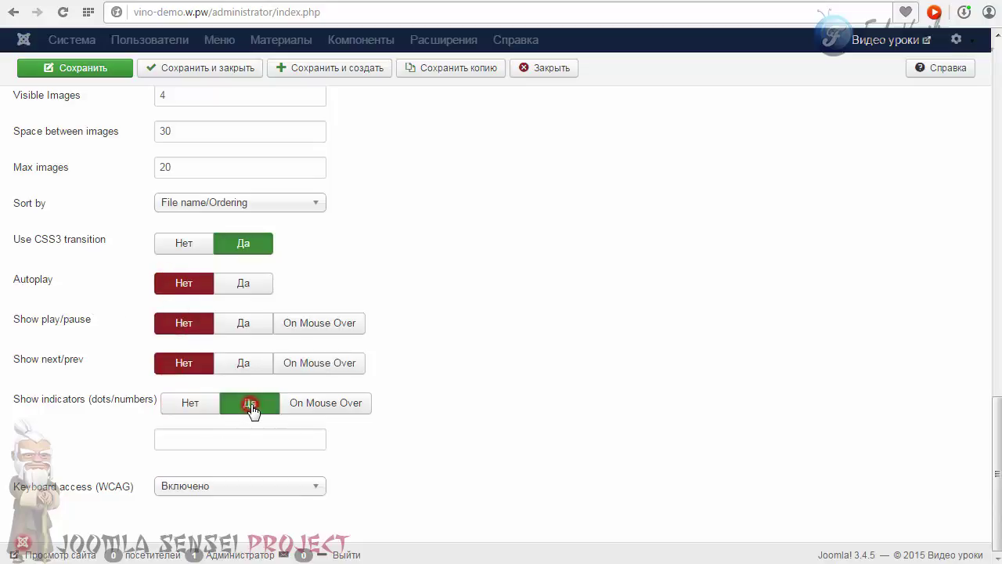
scroll(928, 167, up, 10)
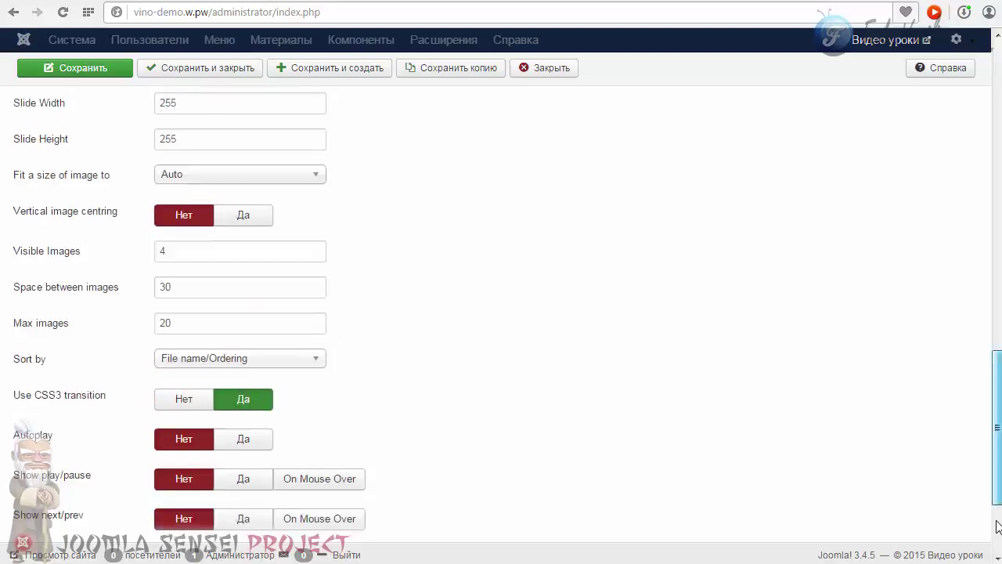
click(78, 110)
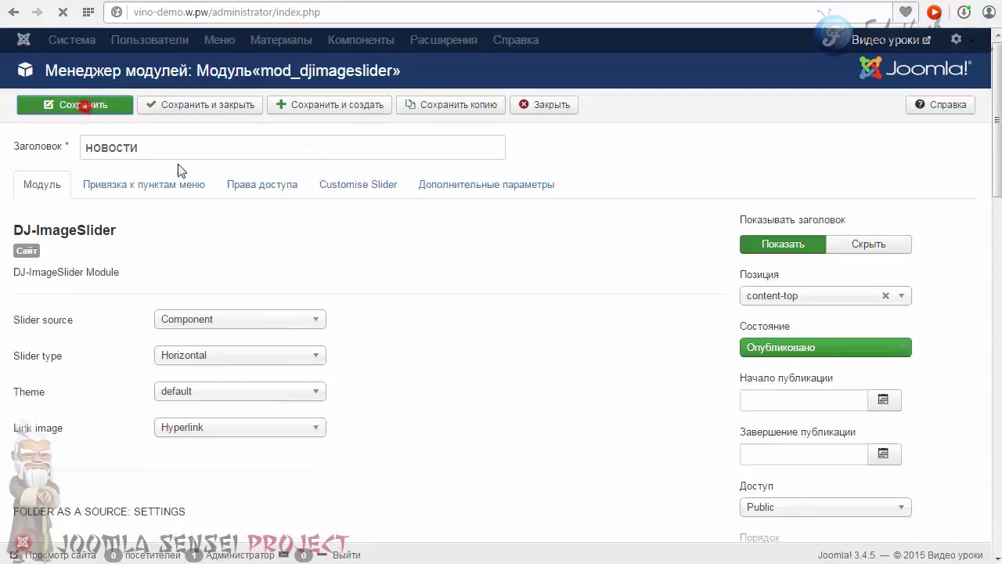
Assign the module only to selected pages, with just the "Главная" item of the Main Menu ticked
click(152, 242)
click(202, 281)
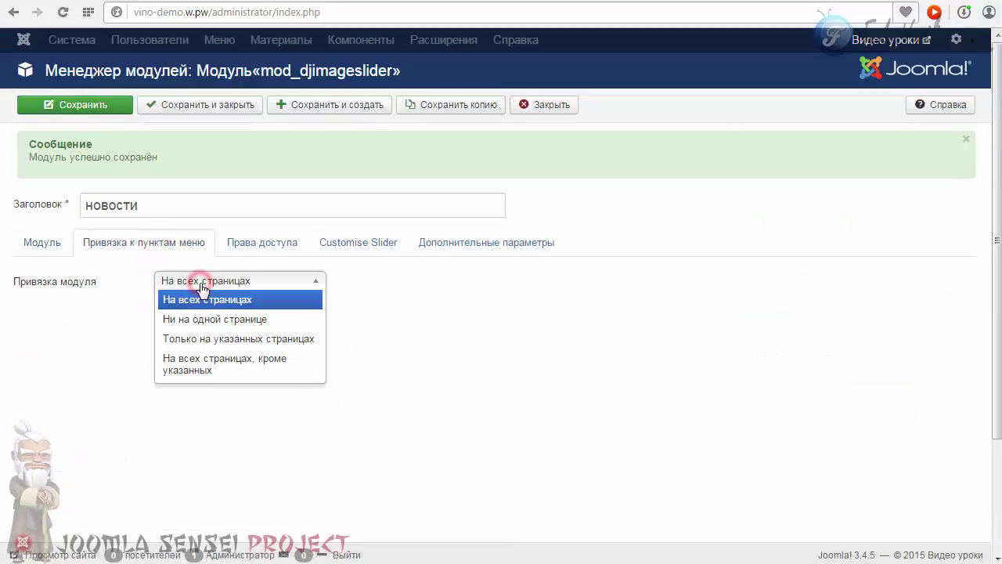
click(213, 338)
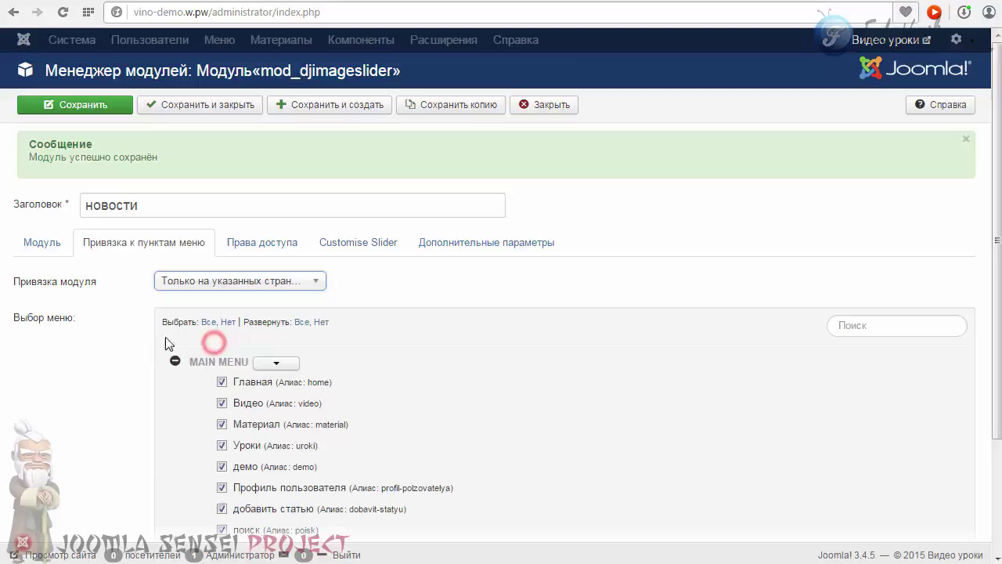
click(288, 362)
click(275, 430)
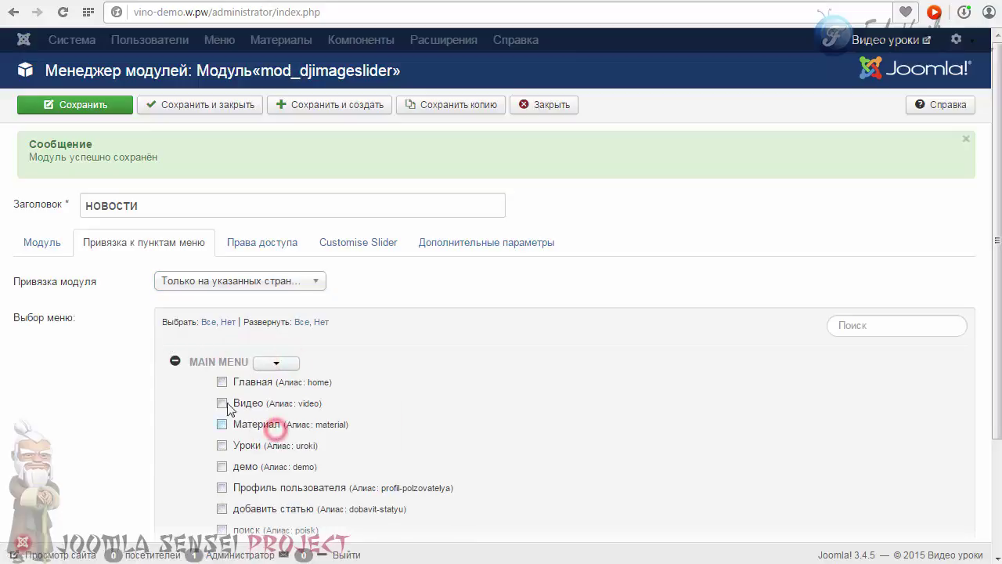
click(221, 383)
scroll(222, 389, down, 2)
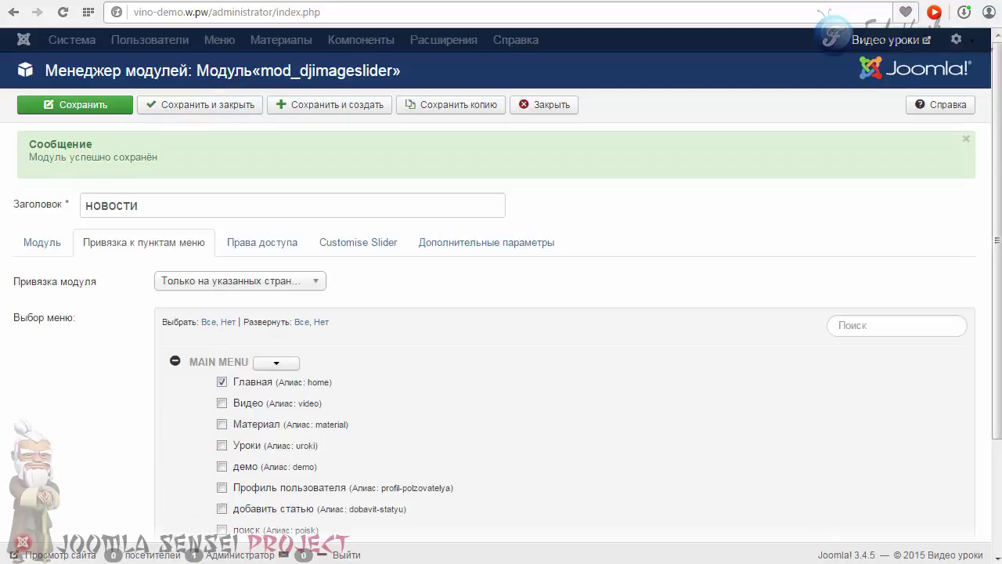
Set the slider's navigation bar vertical and horizontal positions to 0 and save the module
click(345, 245)
drag(994, 163, 998, 282)
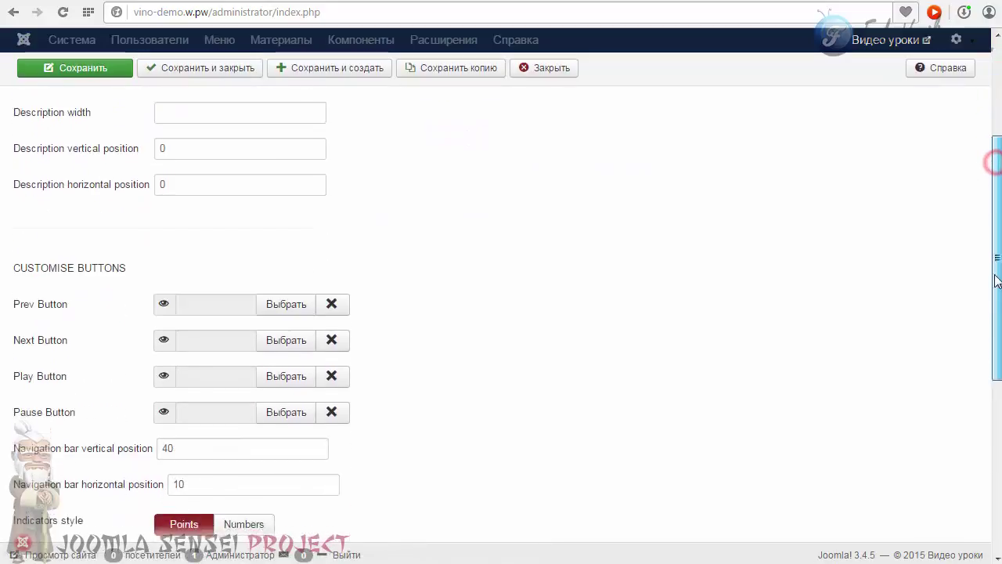
scroll(998, 282, down, 3)
click(176, 241)
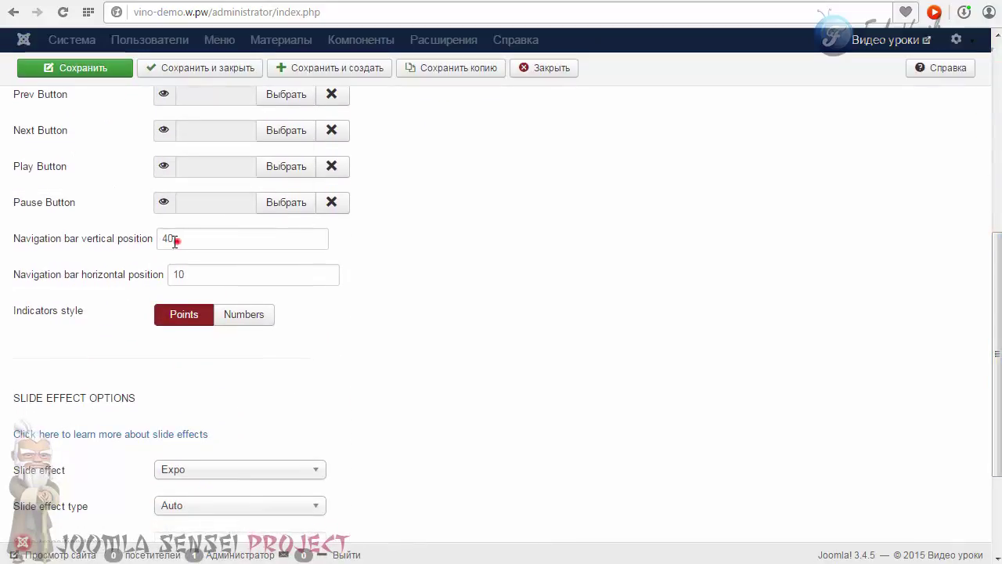
drag(176, 241, 148, 253)
double_click(213, 276)
text(0)
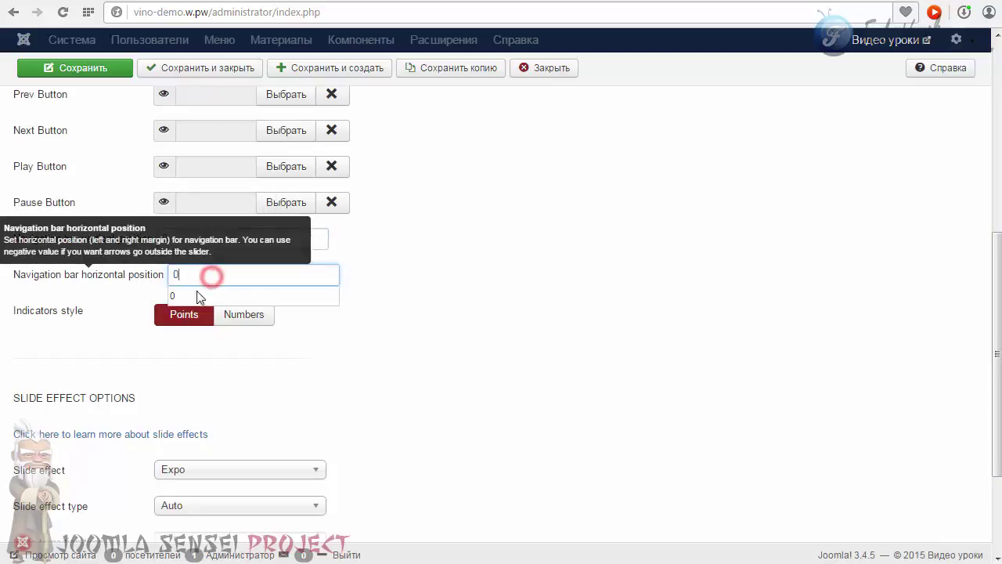
scroll(447, 303, down, 1)
scroll(447, 300, down, 1)
scroll(445, 300, up, 2)
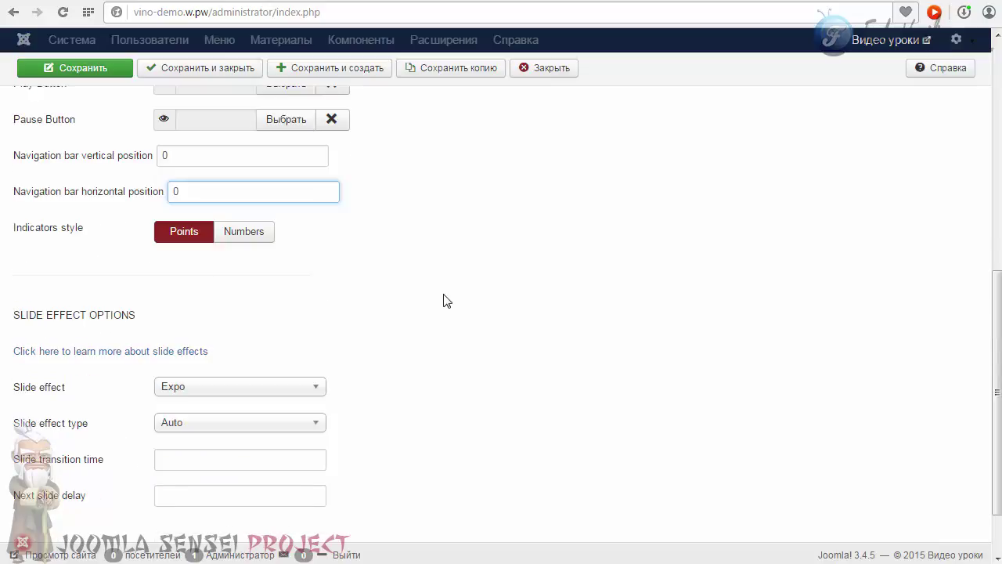
click(75, 68)
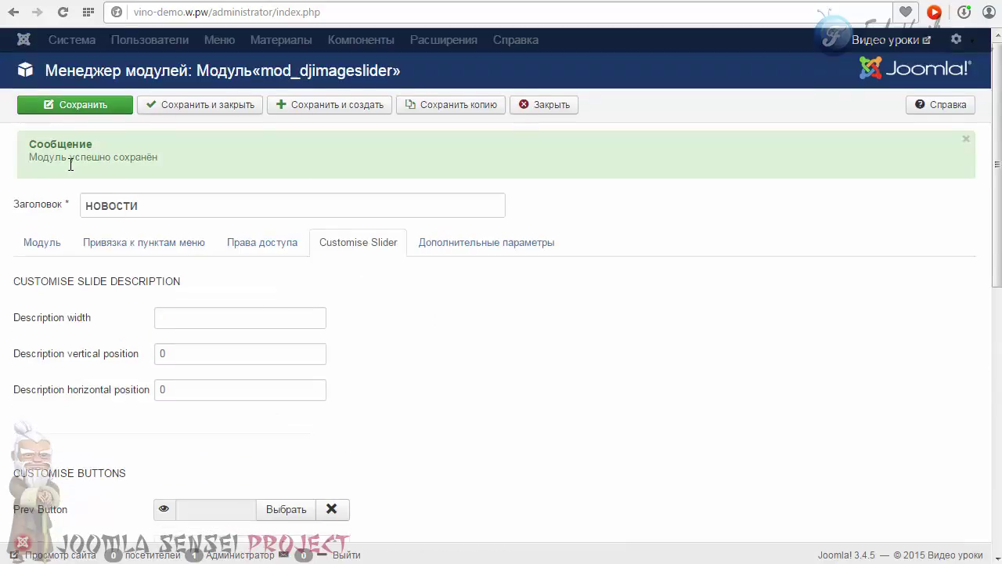
click(67, 105)
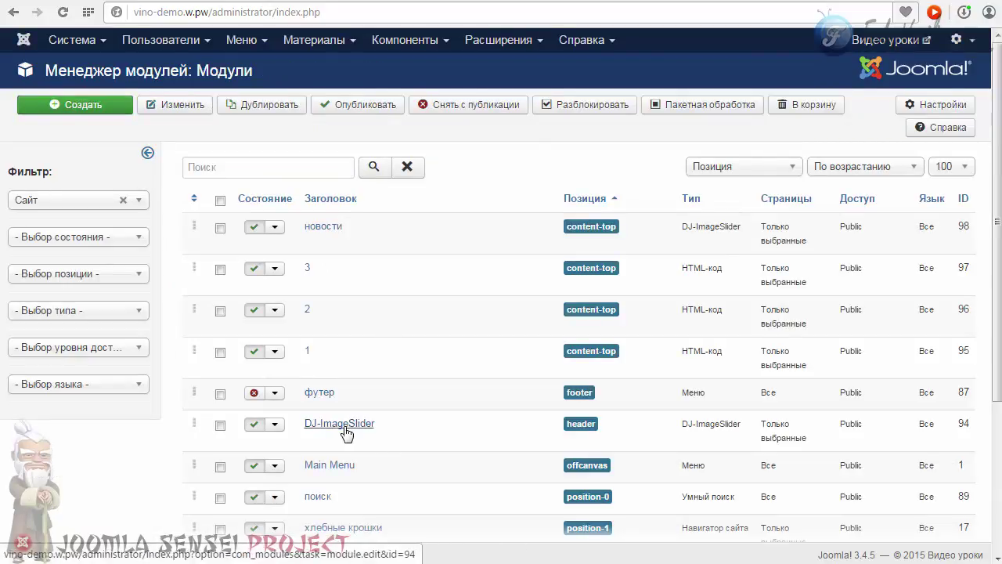
Check which slides category the header DJ-ImageSlider module uses and which categories are available, leaving the module's settings as they are
click(345, 427)
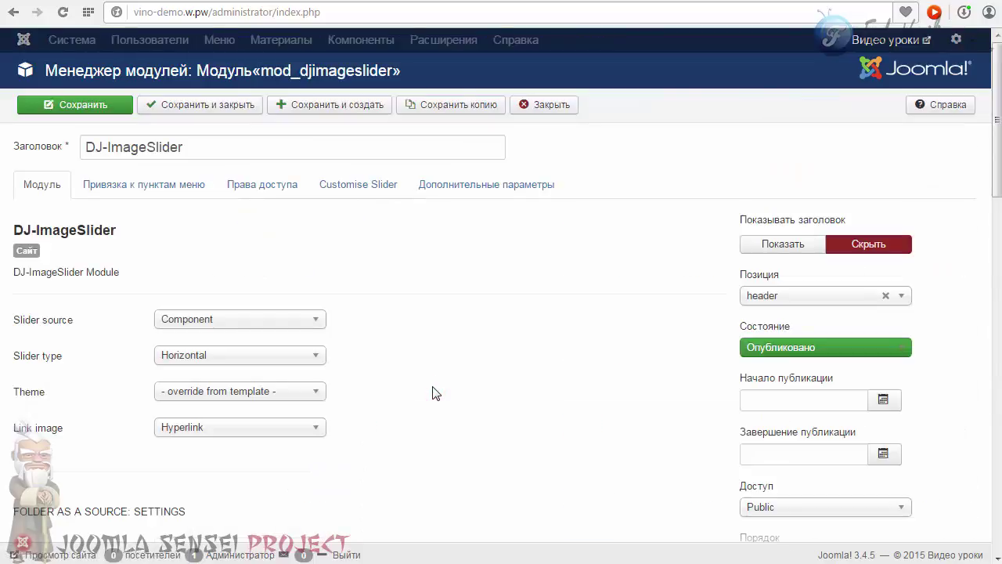
scroll(435, 395, down, 6)
scroll(435, 395, up, 1)
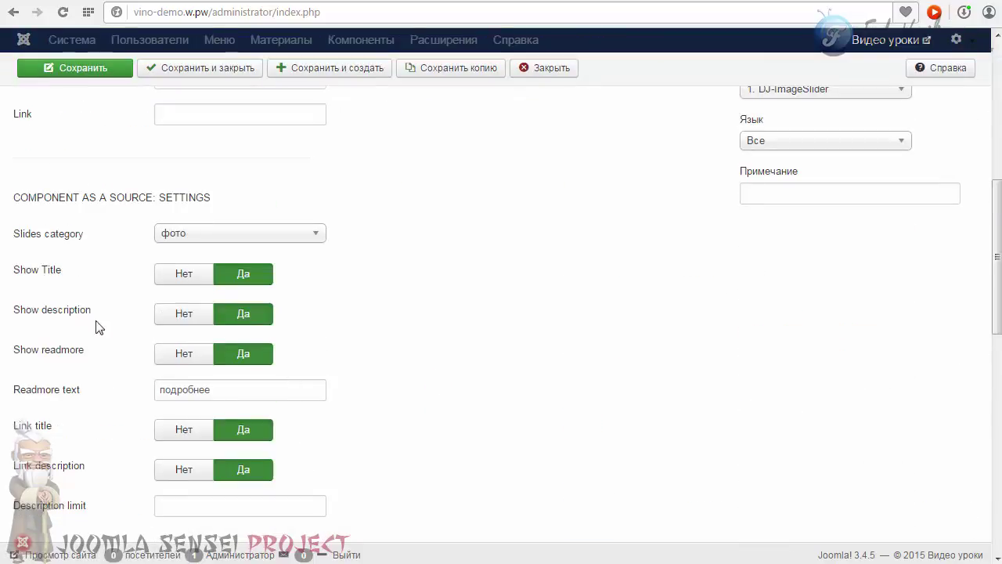
click(198, 235)
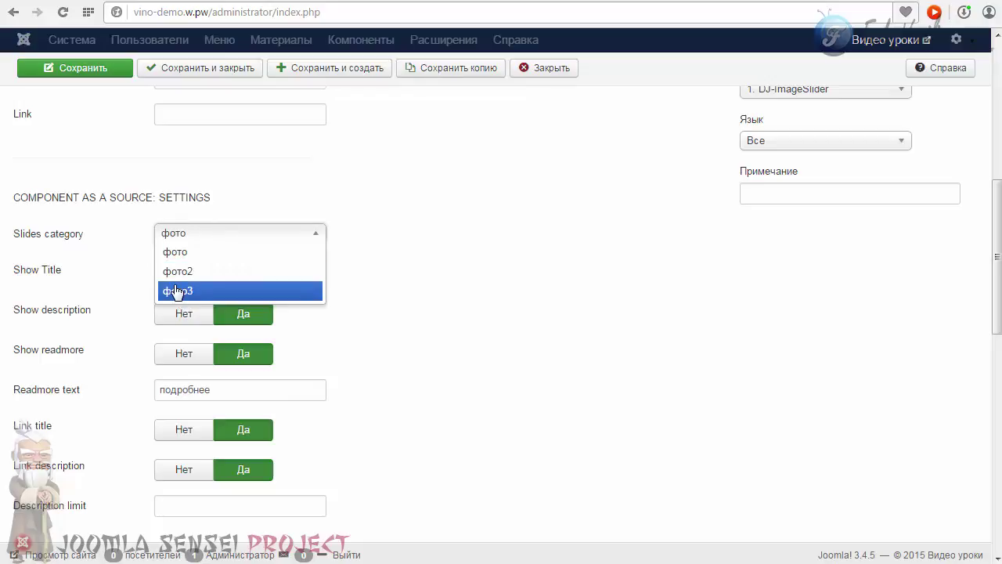
click(421, 253)
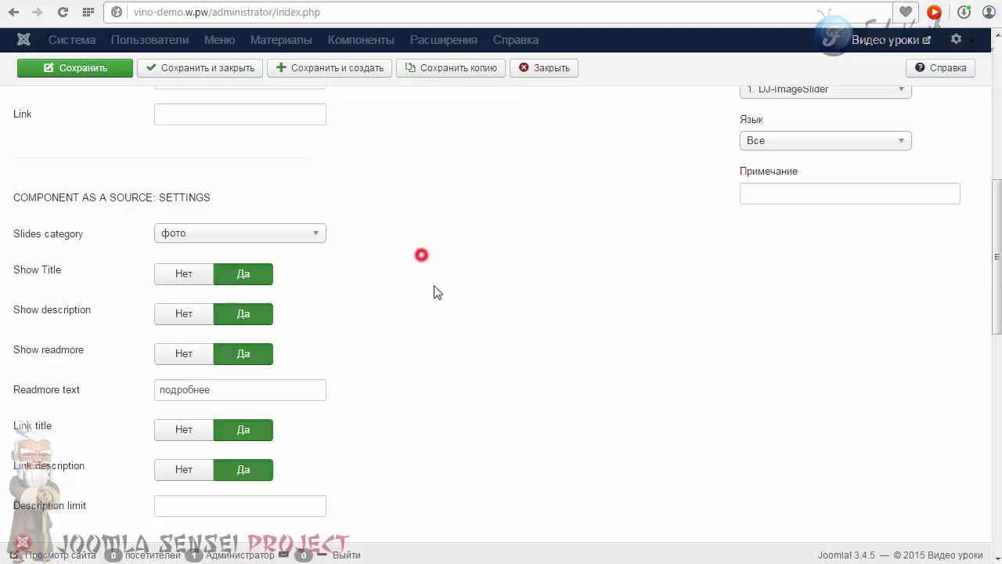
scroll(470, 235, up, 6)
click(540, 103)
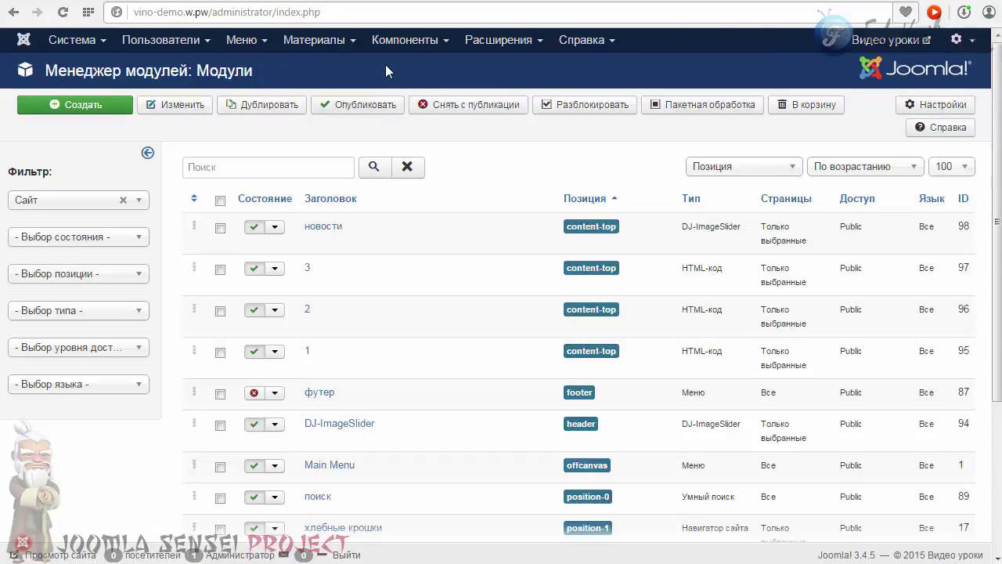
Start a new slide in the DJ-ImageSlider component, titled "тест" and kept in the "фото" category
click(392, 39)
click(397, 69)
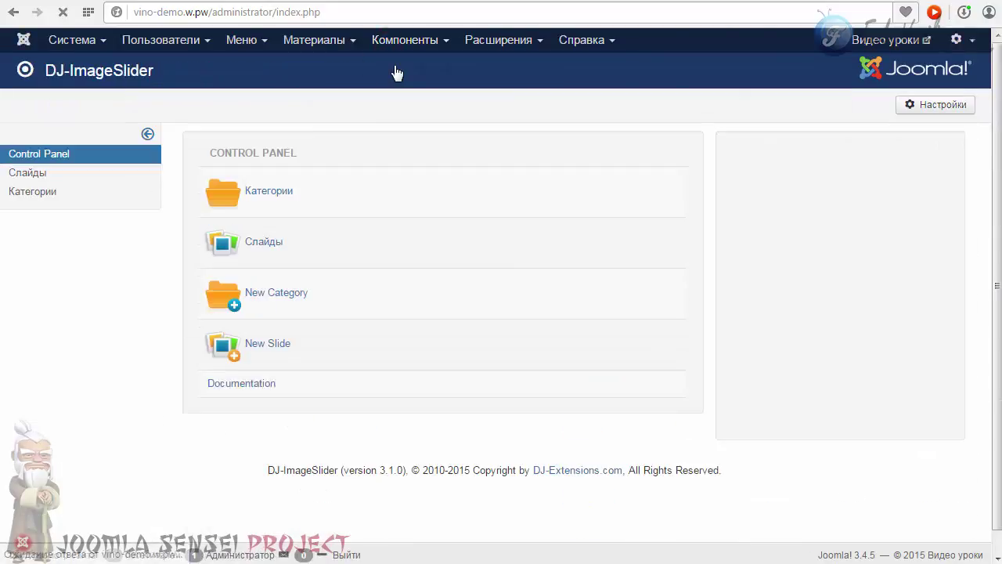
click(268, 241)
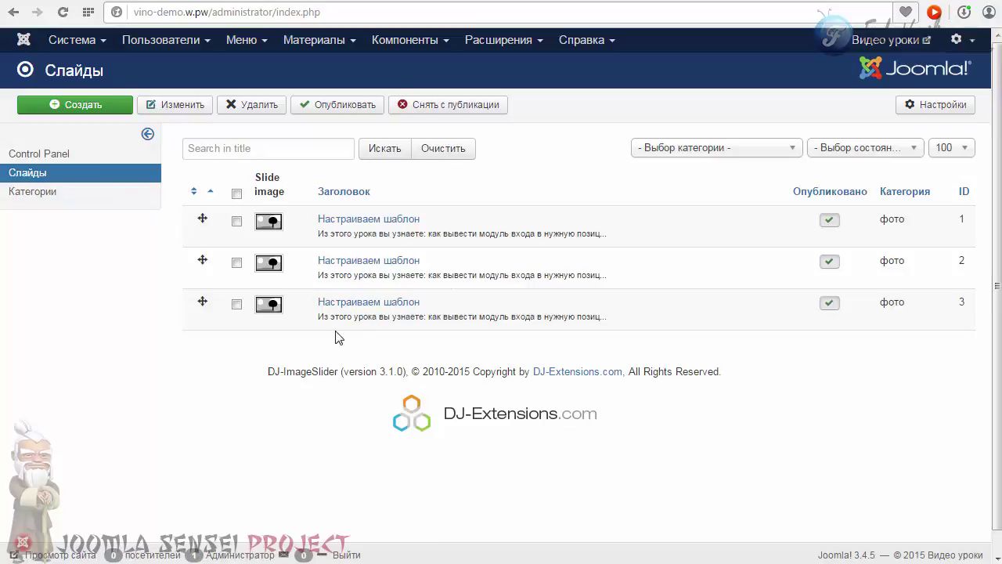
click(65, 108)
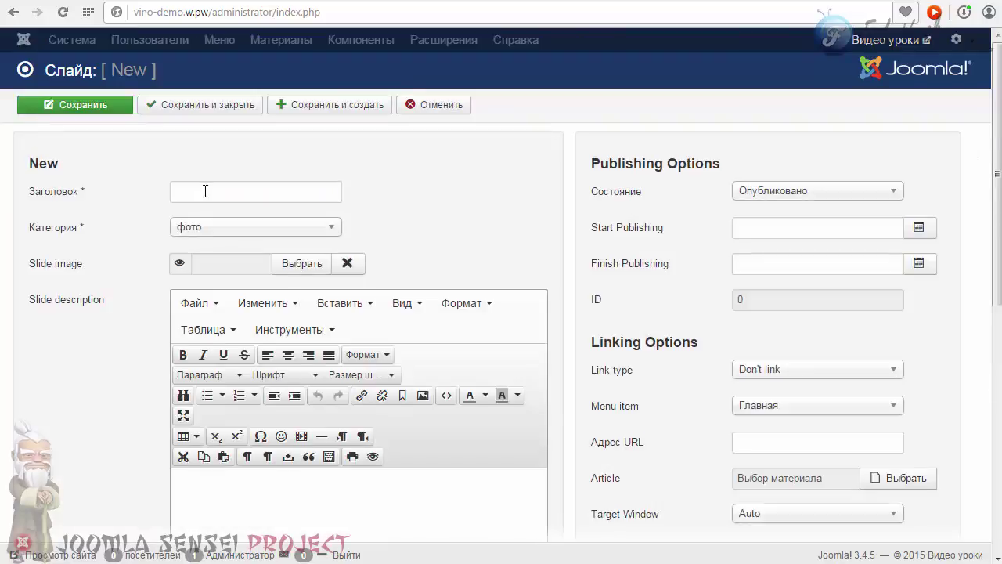
click(218, 192)
text(те)
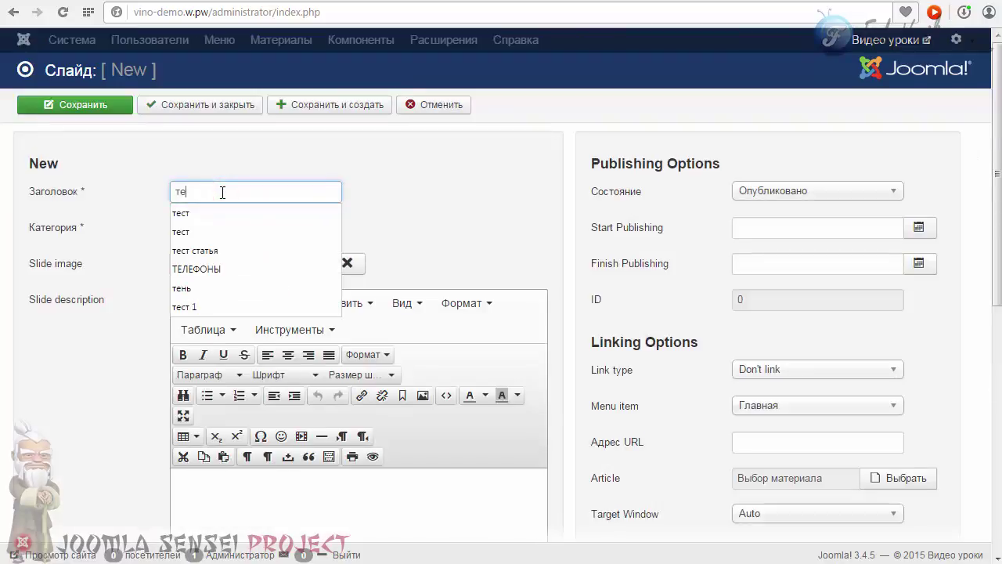
text(ст)
click(479, 199)
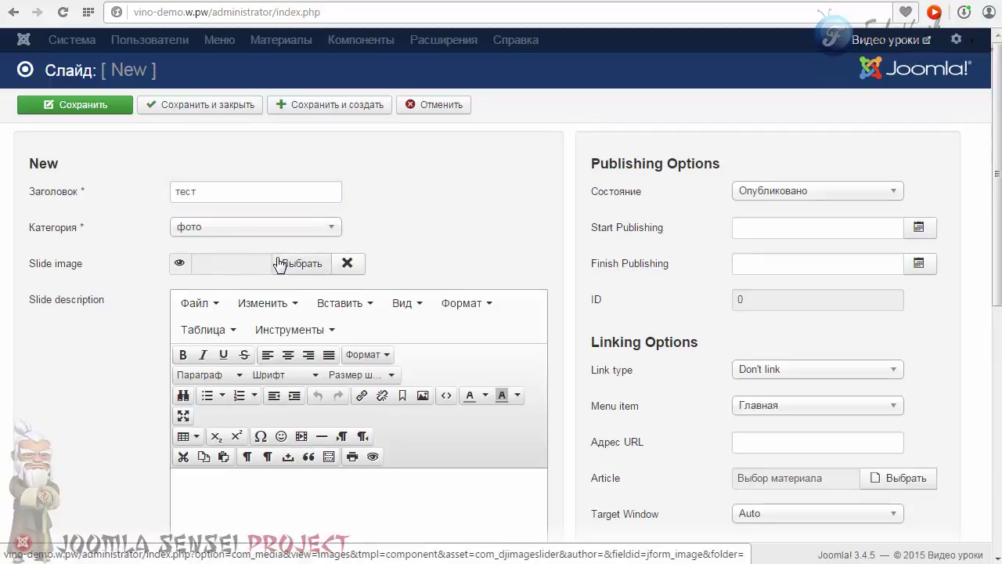
click(231, 228)
click(230, 232)
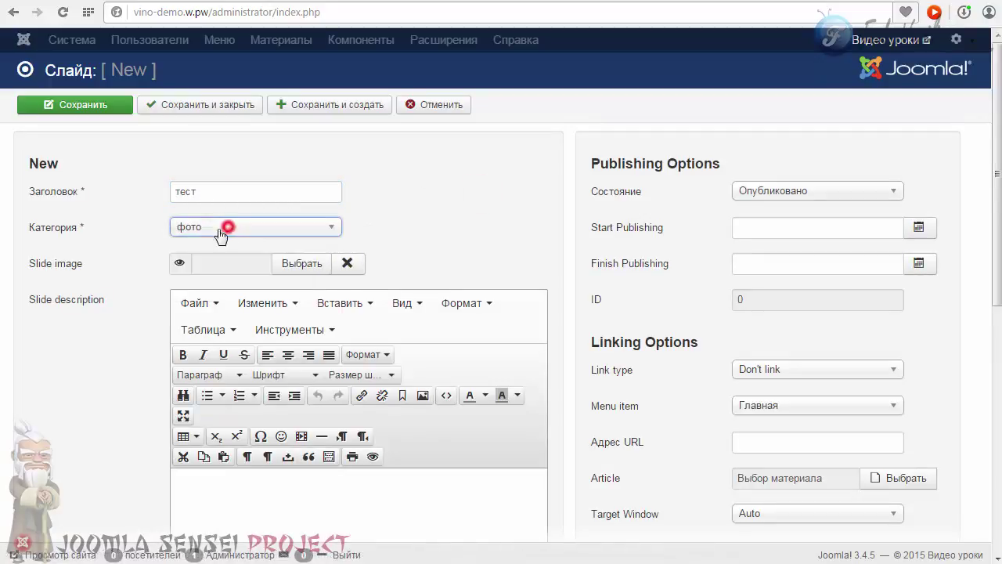
Insert heer2.jpg from the root images folder as the slide image
click(298, 266)
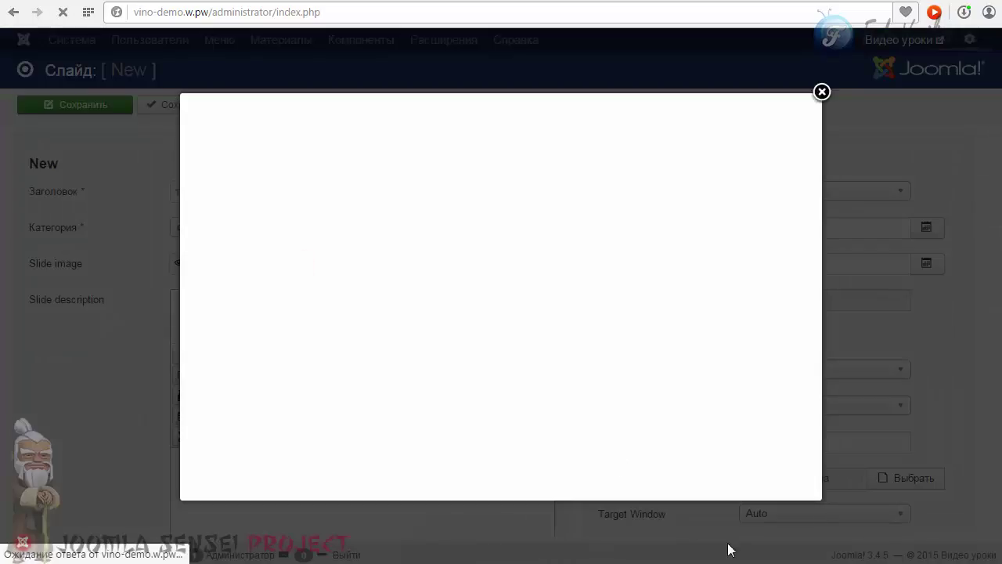
click(394, 295)
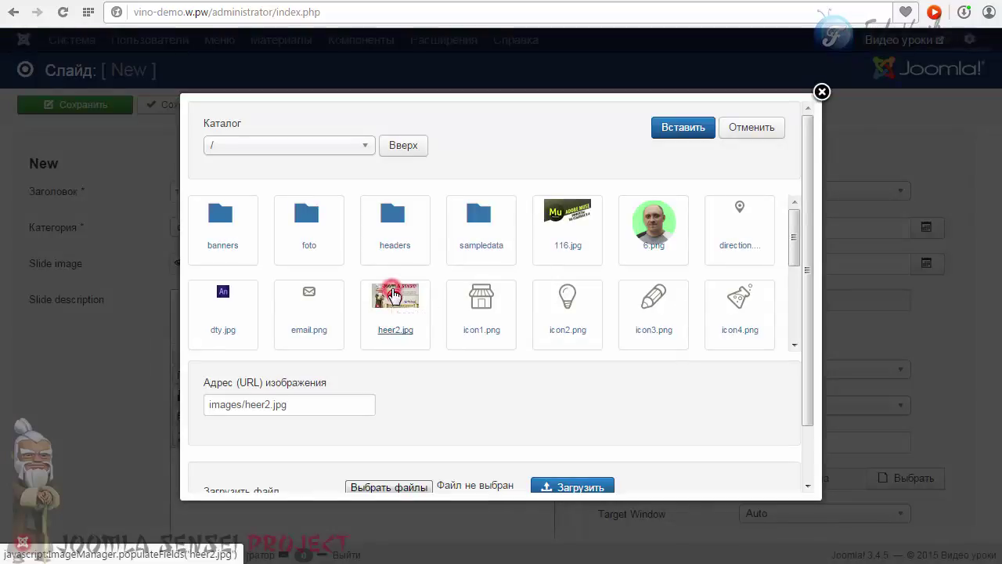
click(672, 128)
Enter "Чистые шаблоны без вшитых ссылок и вредоносного кода." as the slide description
scroll(357, 239, down, 2)
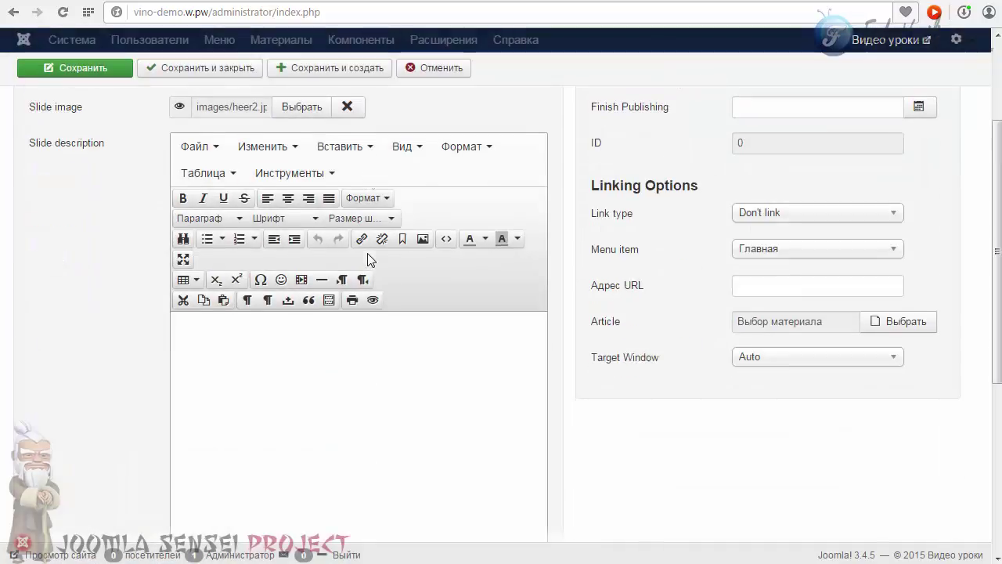
click(310, 362)
text(Чистые шаблоны без вшитых ссылок и вредоносного кода.)
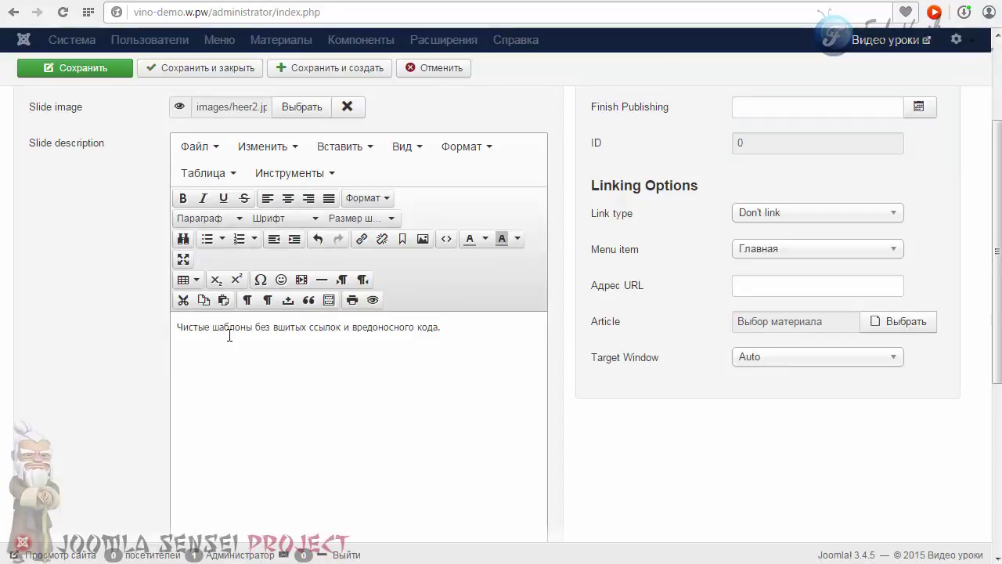
drag(461, 323, 363, 327)
scroll(655, 387, up, 2)
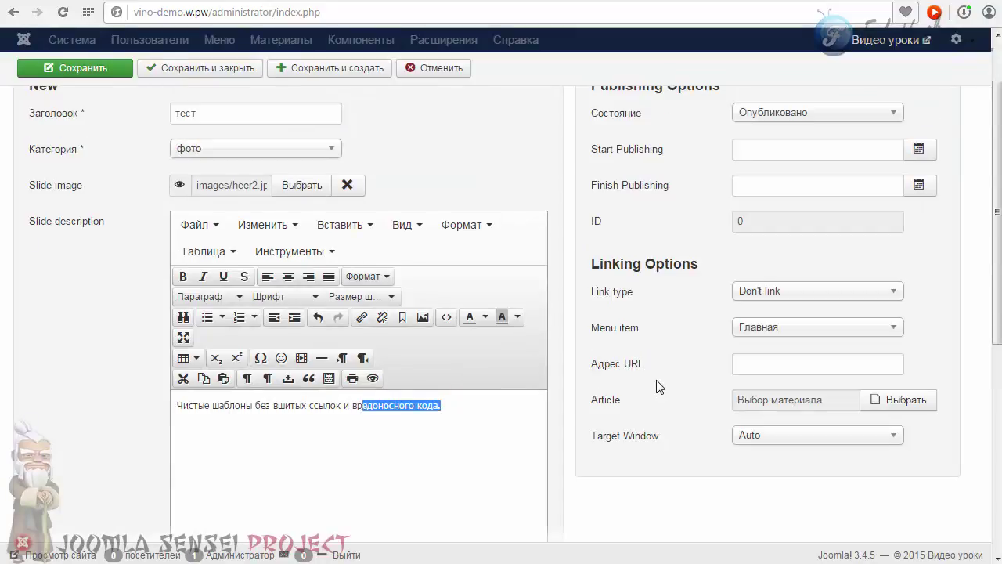
Set the slide's link type to Article, choose the article "Виджеты", and save and close the slide
scroll(673, 346, down, 3)
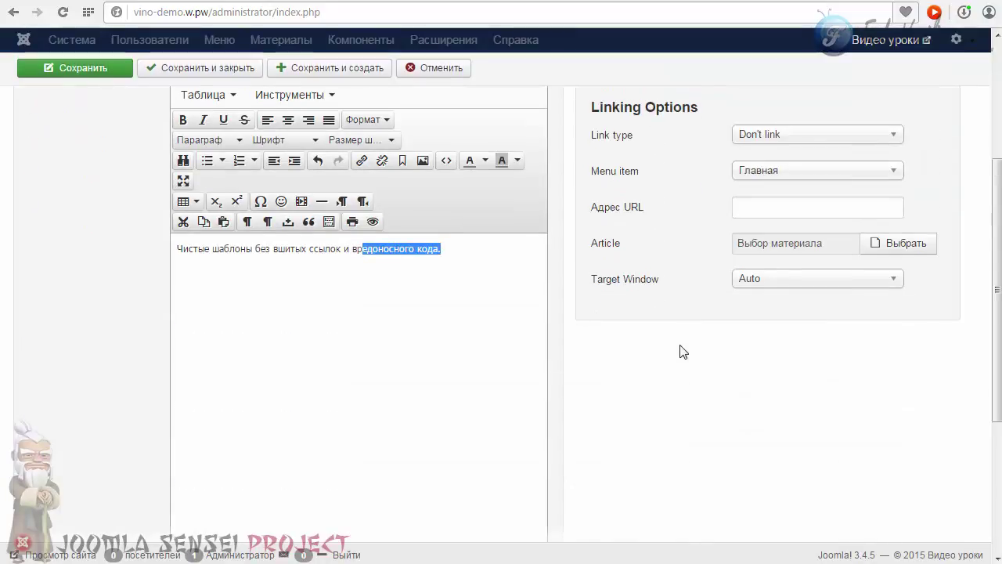
scroll(684, 306, up, 2)
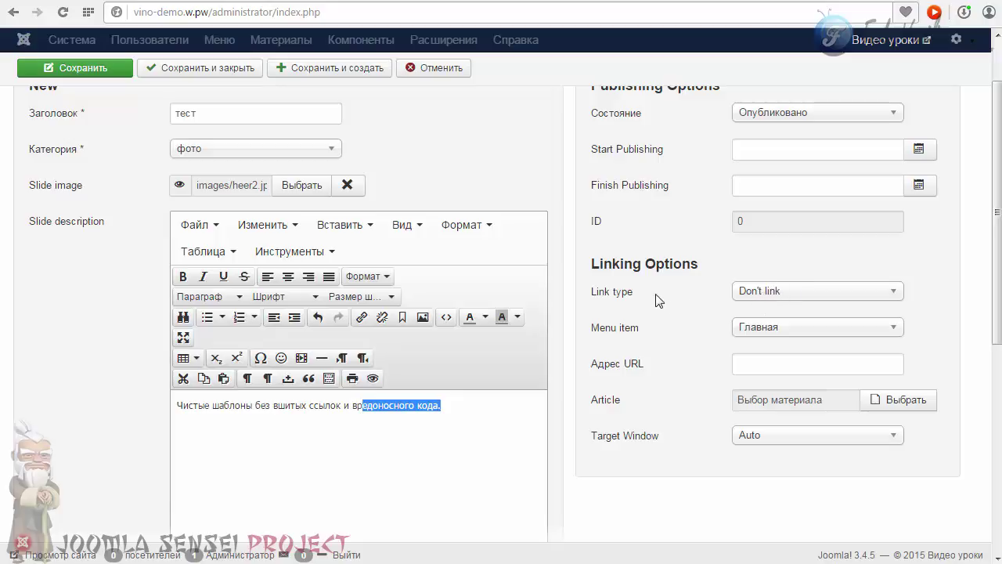
click(757, 294)
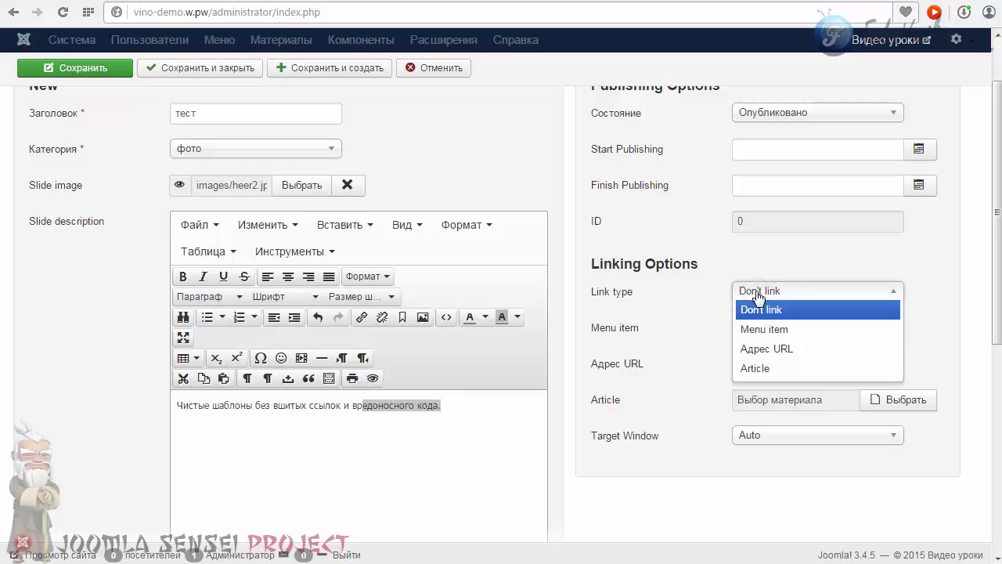
click(752, 369)
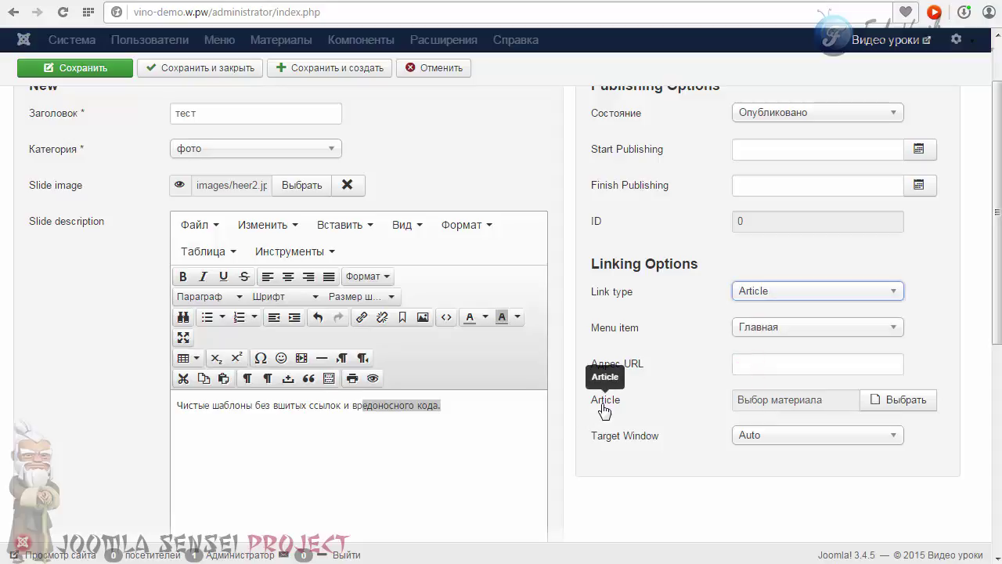
click(893, 400)
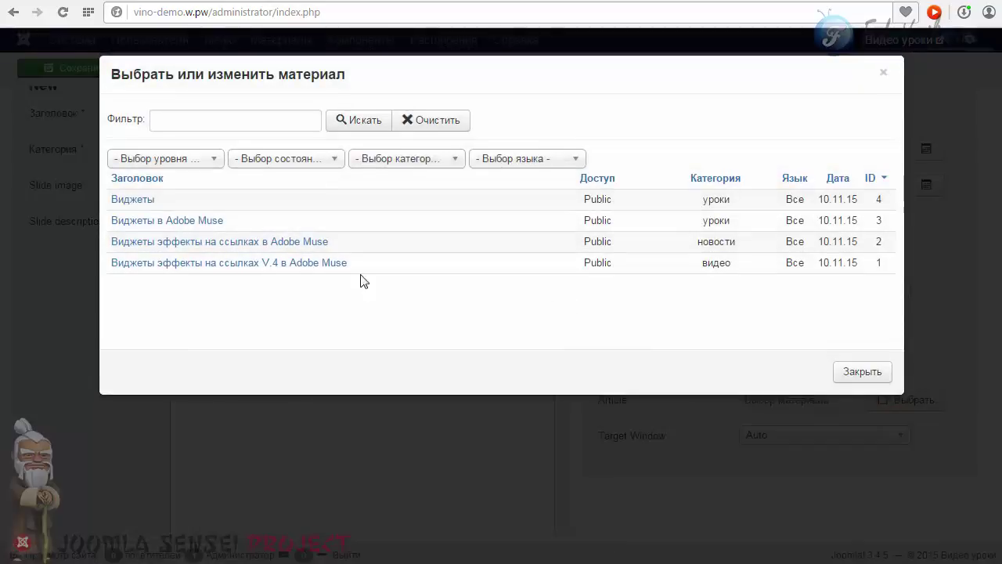
click(130, 201)
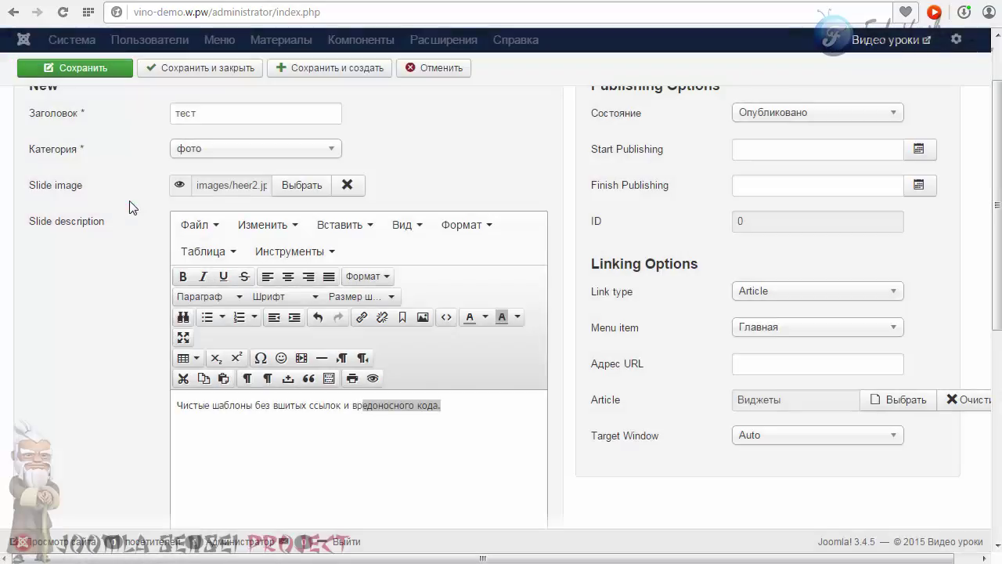
scroll(666, 348, up, 2)
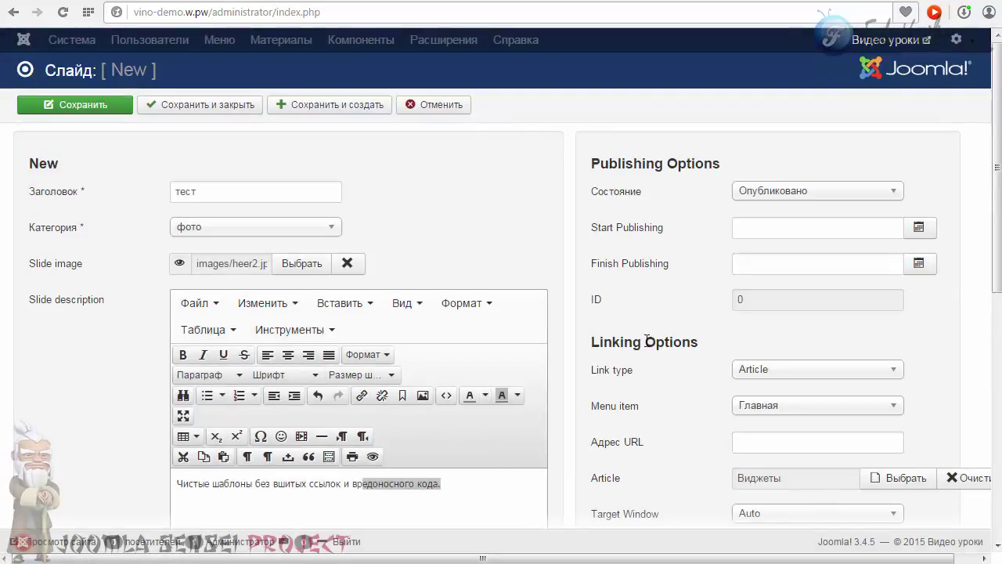
click(206, 104)
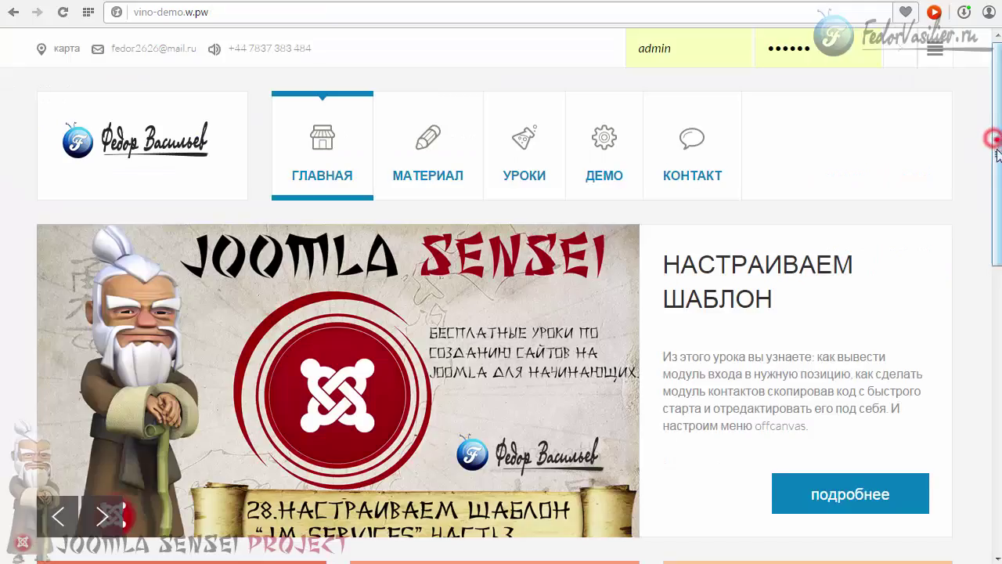
Check the carousel on the home page, then set the "новости" module's theme to "- override from template -" and save it
scroll(333, 435, down, 8)
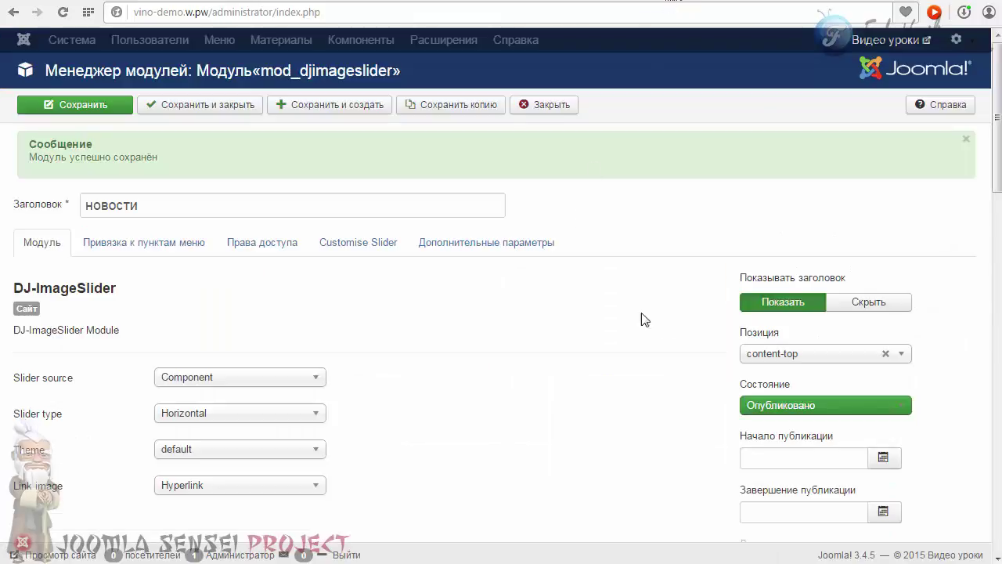
scroll(641, 313, down, 3)
scroll(593, 304, up, 2)
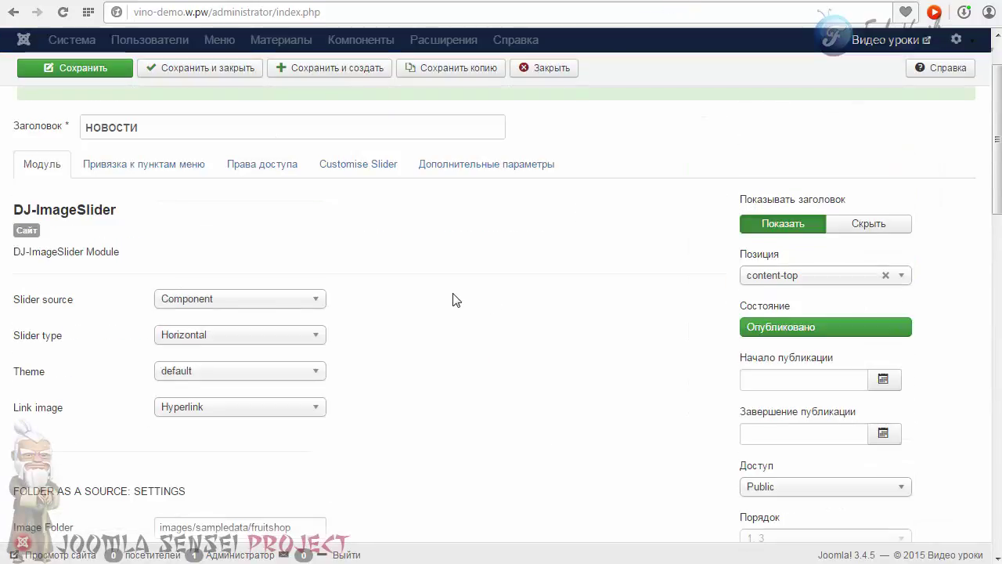
scroll(272, 197, up, 1)
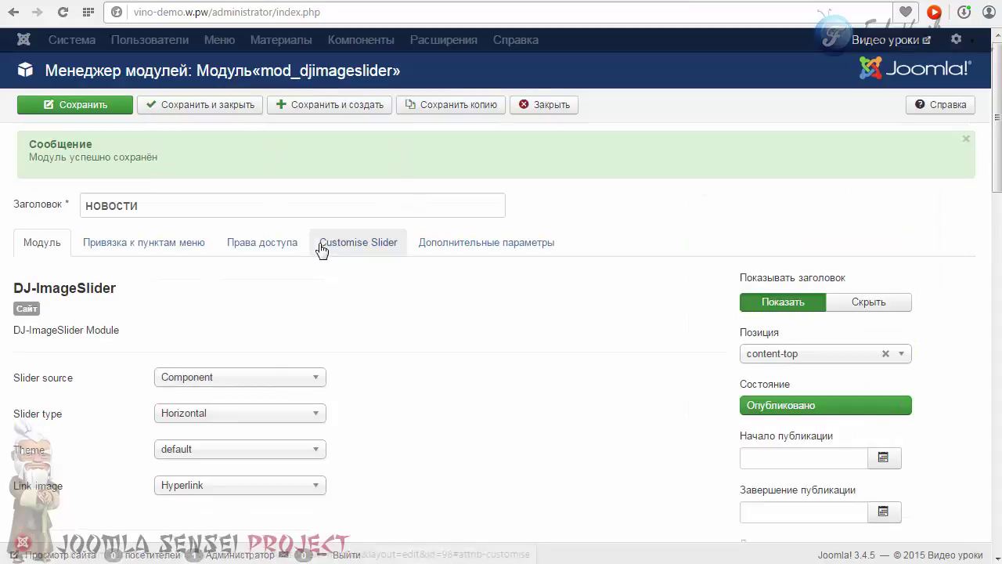
scroll(368, 239, down, 2)
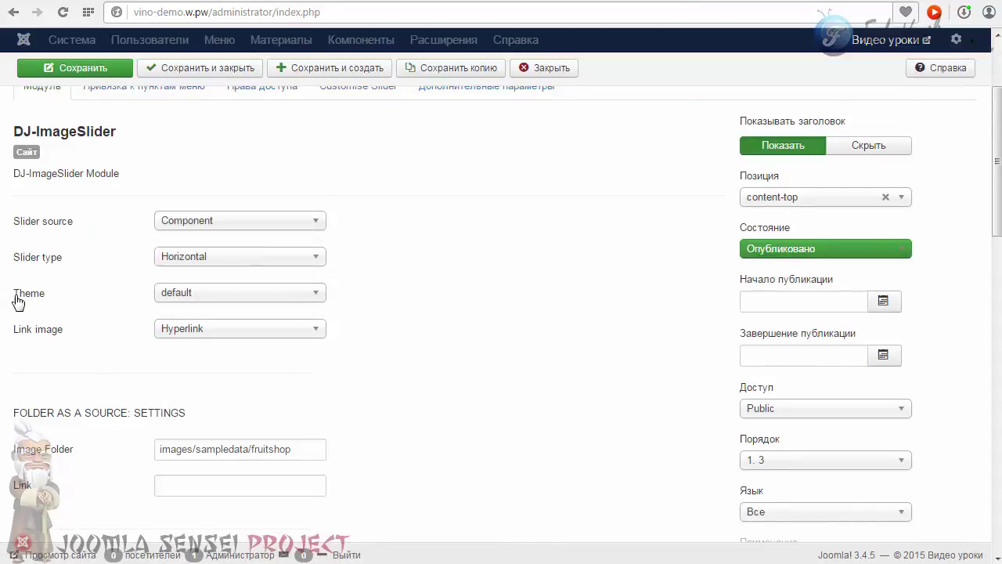
click(207, 292)
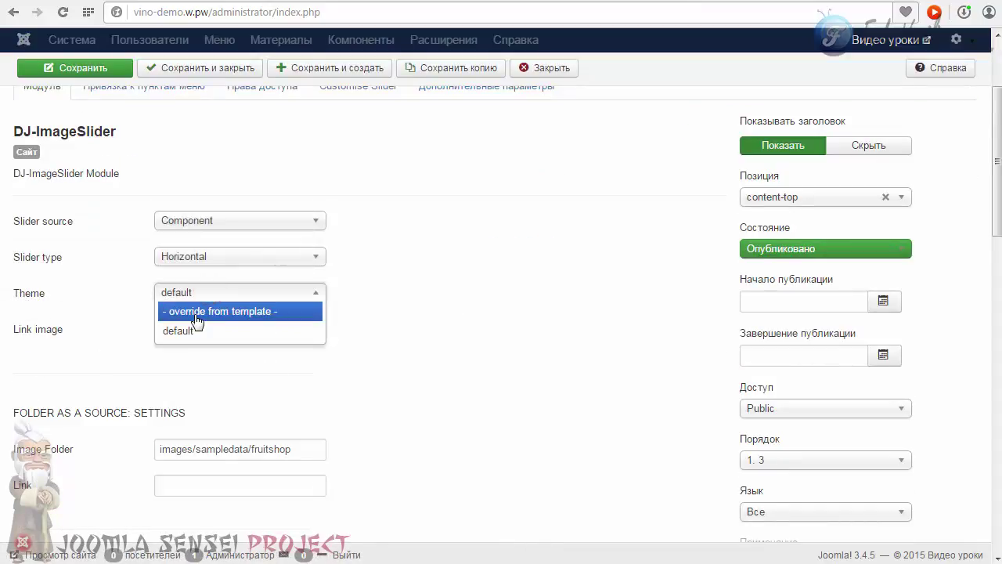
click(197, 313)
click(197, 293)
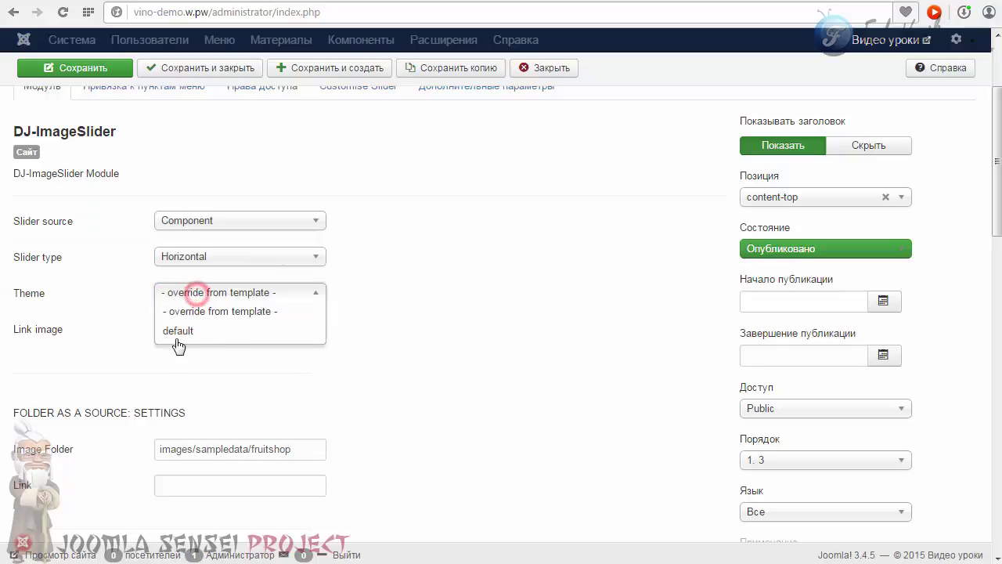
click(212, 311)
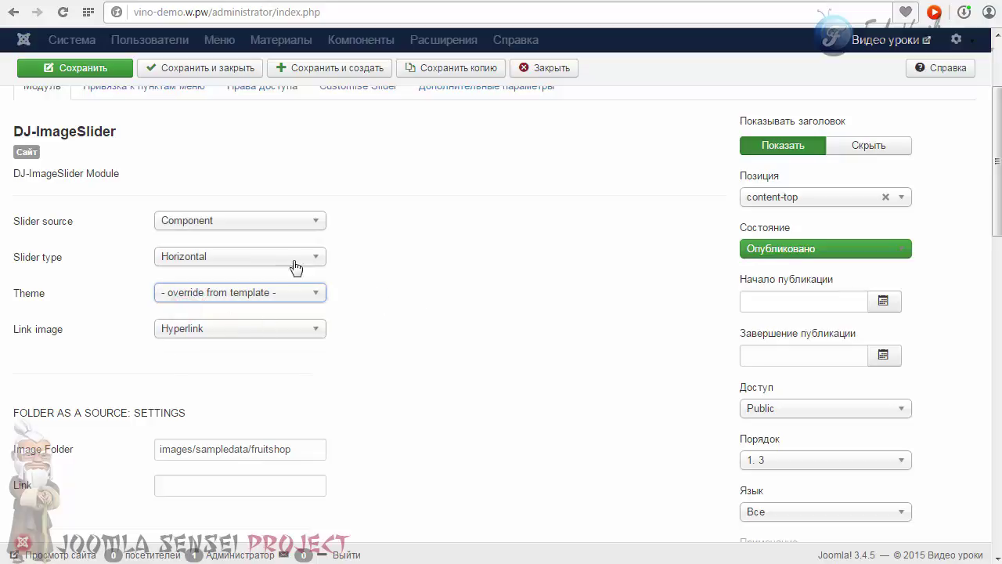
click(99, 70)
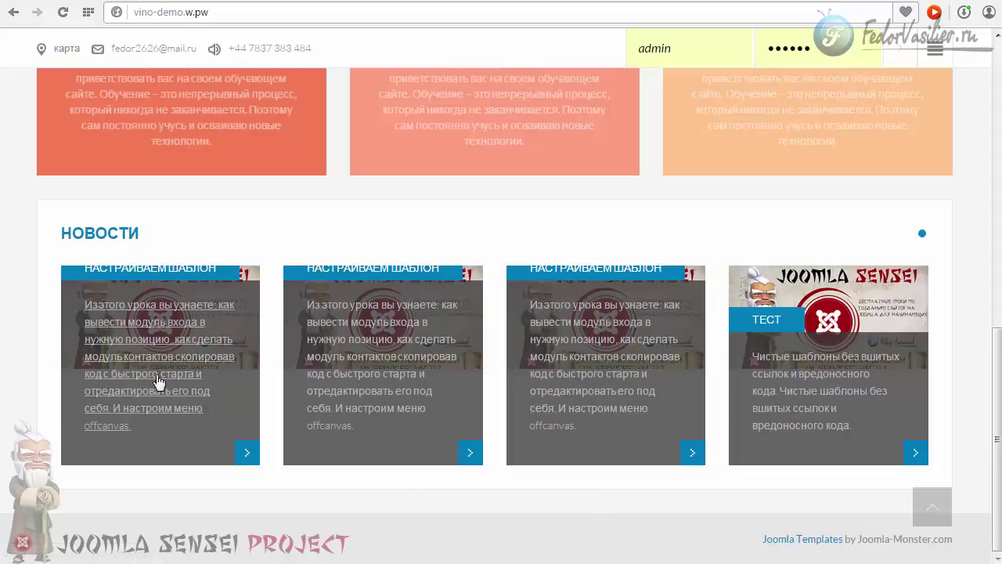
Limit the slide descriptions of the "новости" module to 60 characters and save the module
click(701, 2)
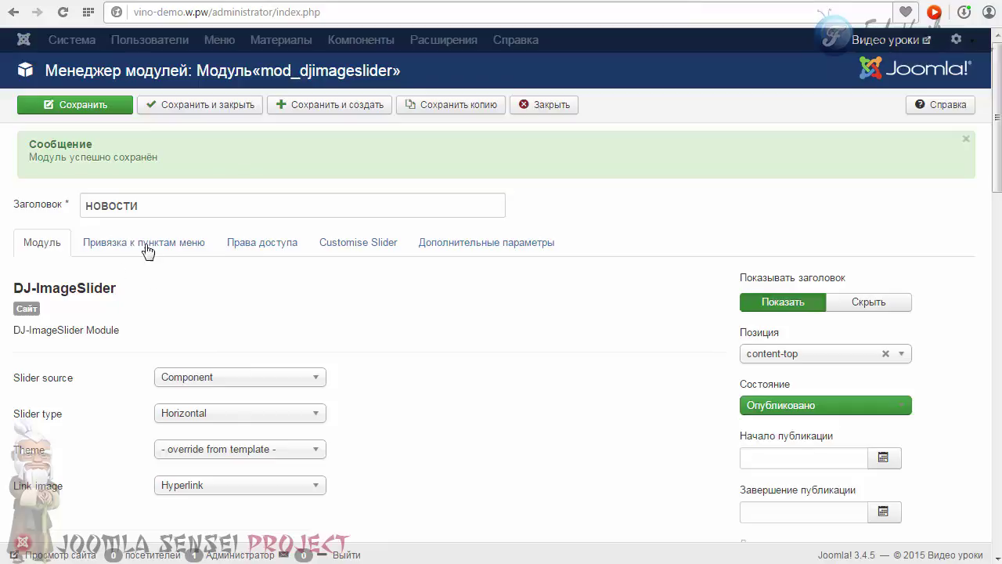
scroll(217, 240, down, 2)
scroll(40, 246, up, 2)
scroll(320, 259, down, 7)
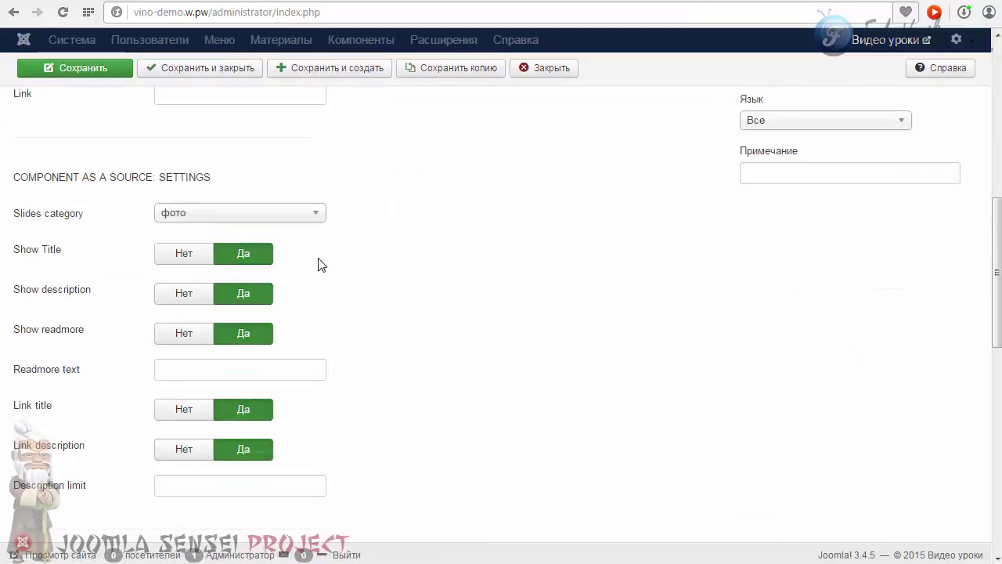
scroll(321, 265, down, 2)
mouse_move(31, 337)
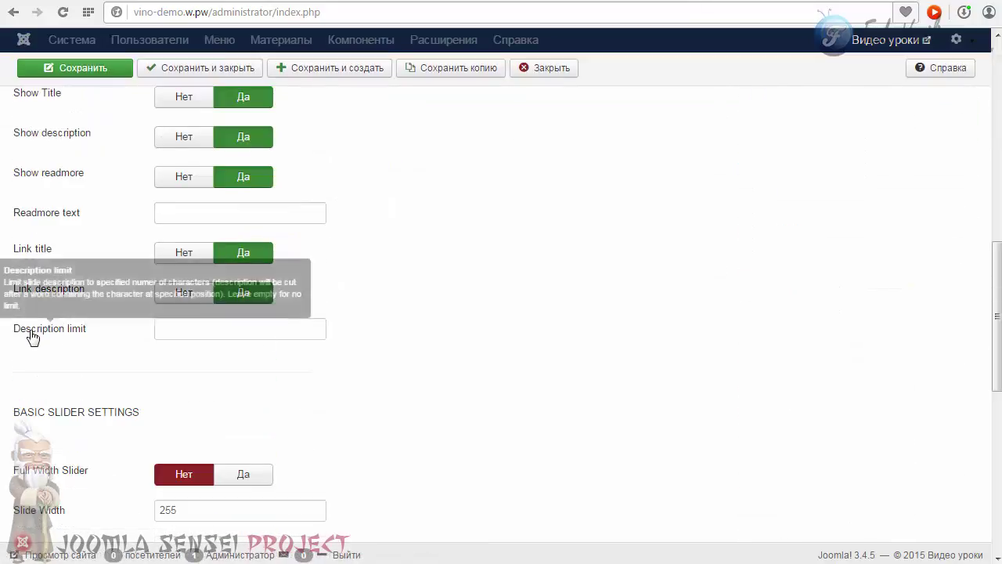
click(192, 332)
text(60)
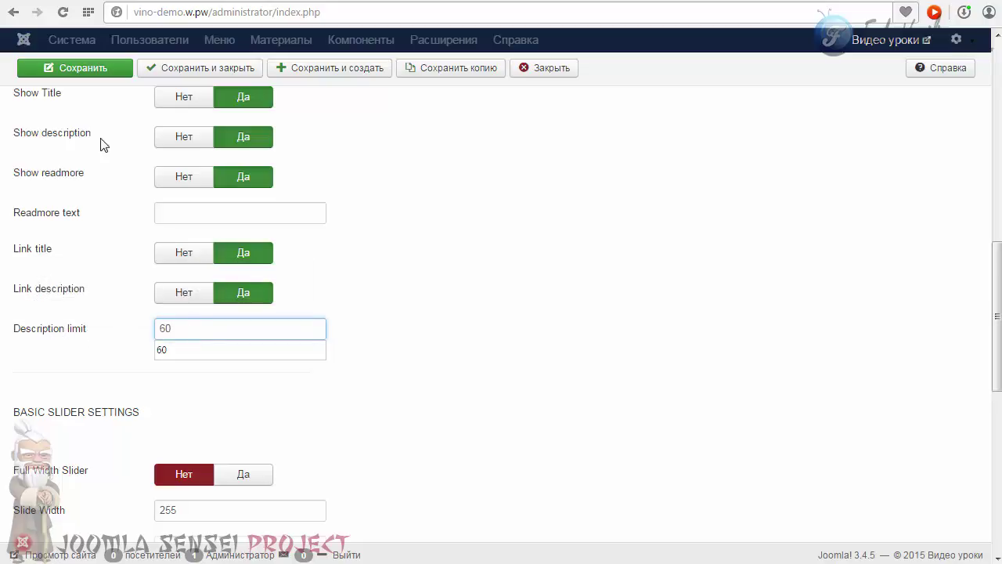
click(100, 69)
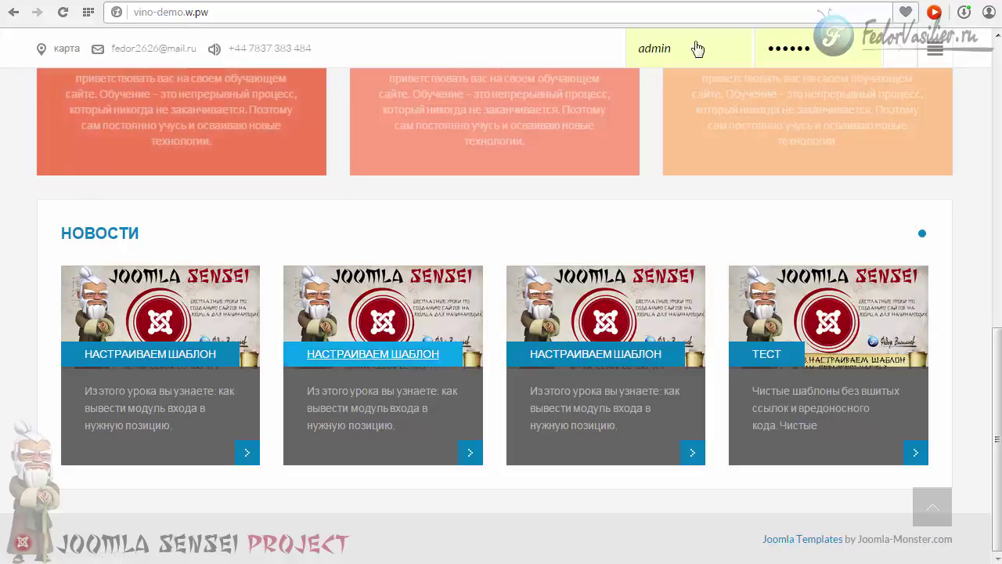
Compare the "новости" carousel on vino-demo.w.pw with the Latest Projects carousel on test2.ru, paging through the demo's slides
click(783, 2)
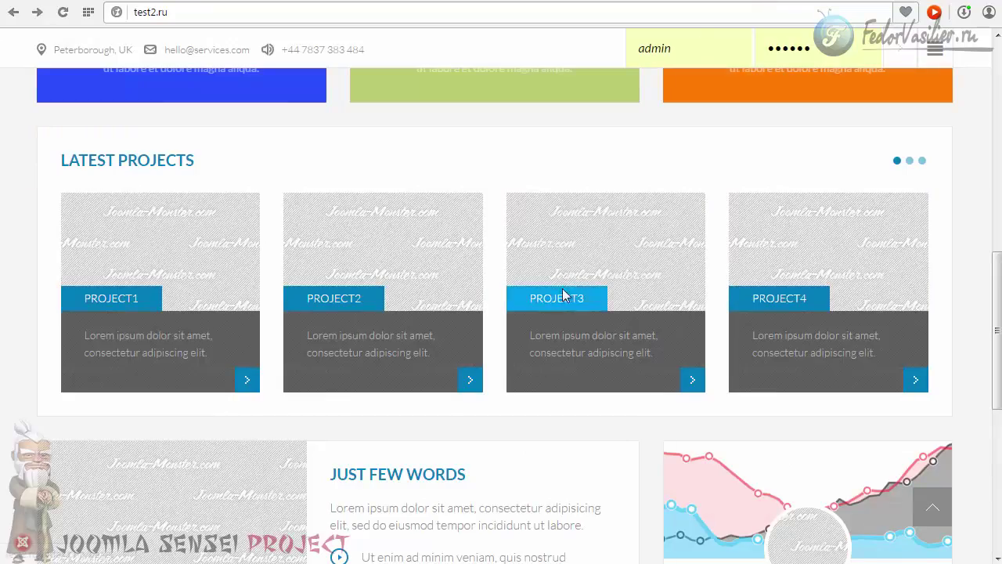
click(606, 2)
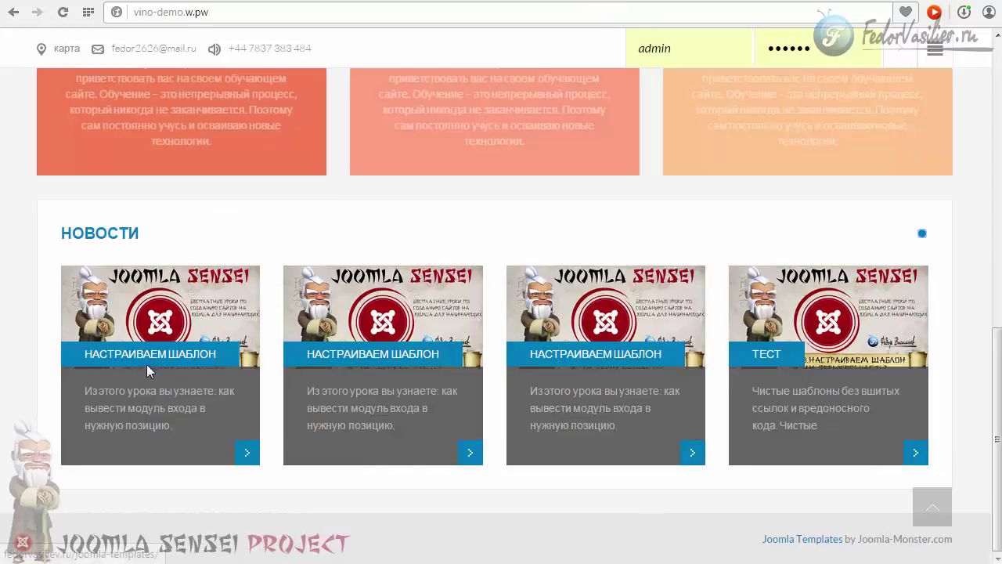
click(785, 3)
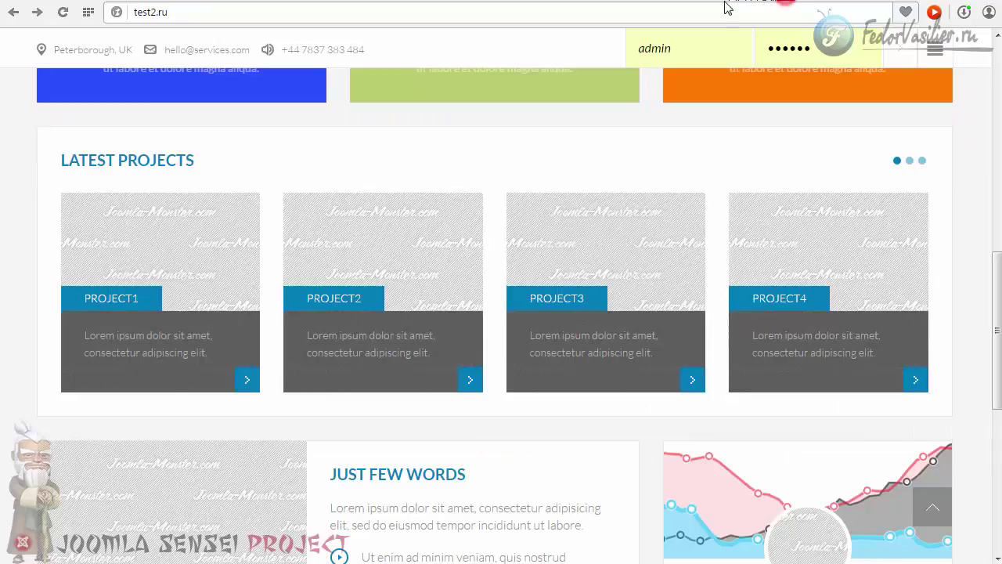
click(908, 161)
click(898, 160)
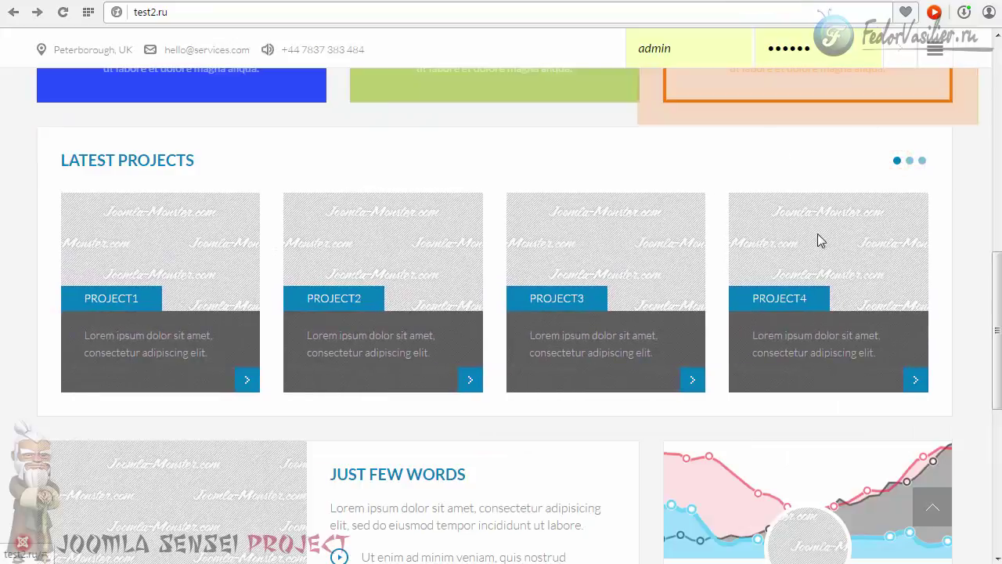
click(689, 2)
click(610, 1)
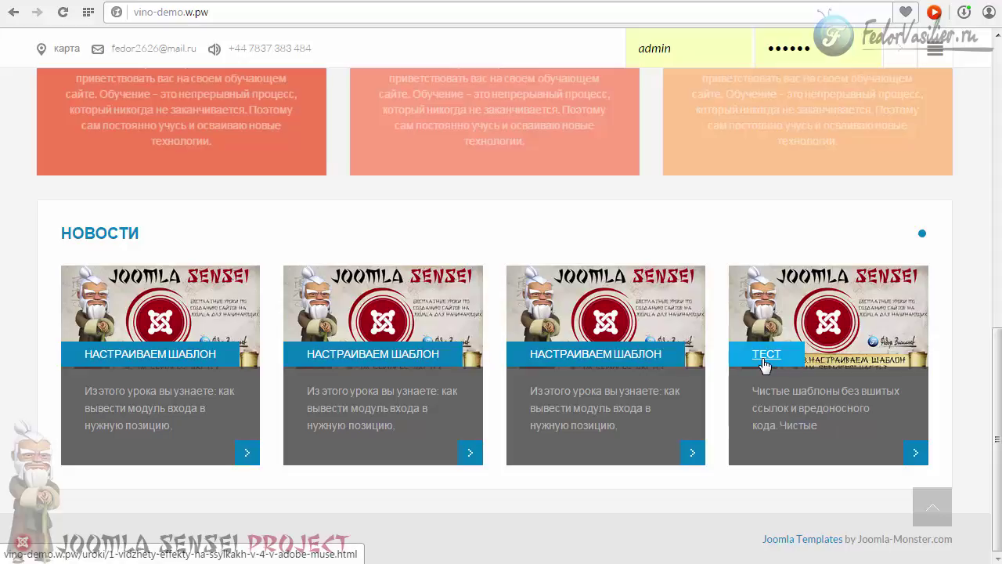
Test the read-more link of the "тест" slide, view the linked article, and return to the home page carousel
click(915, 453)
scroll(200, 329, down, 4)
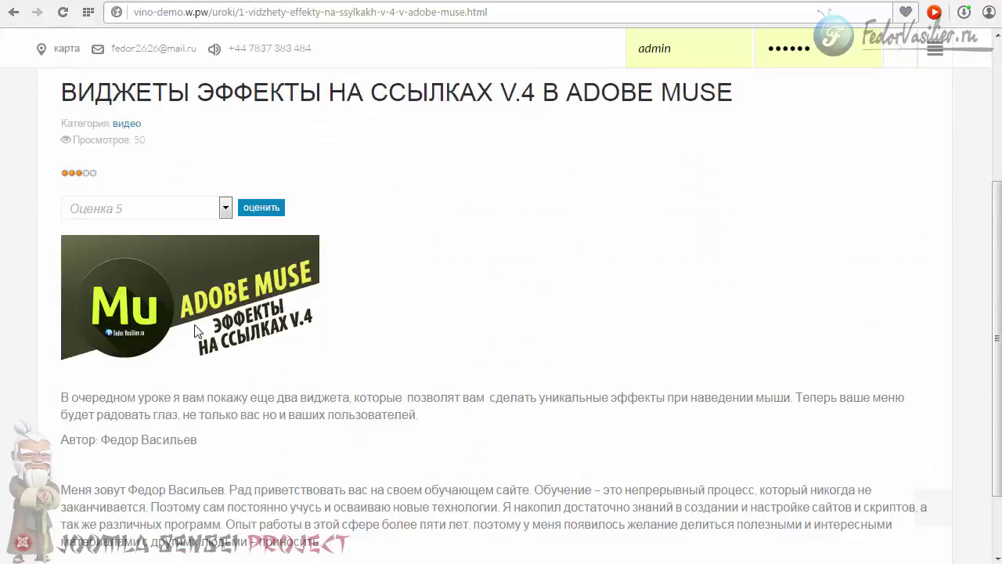
scroll(209, 324, up, 4)
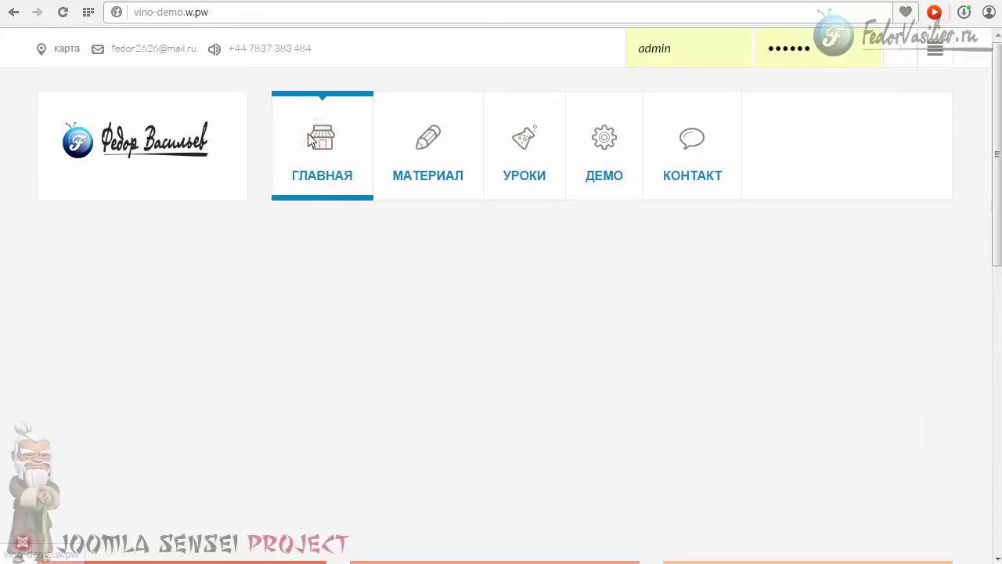
scroll(170, 224, down, 15)
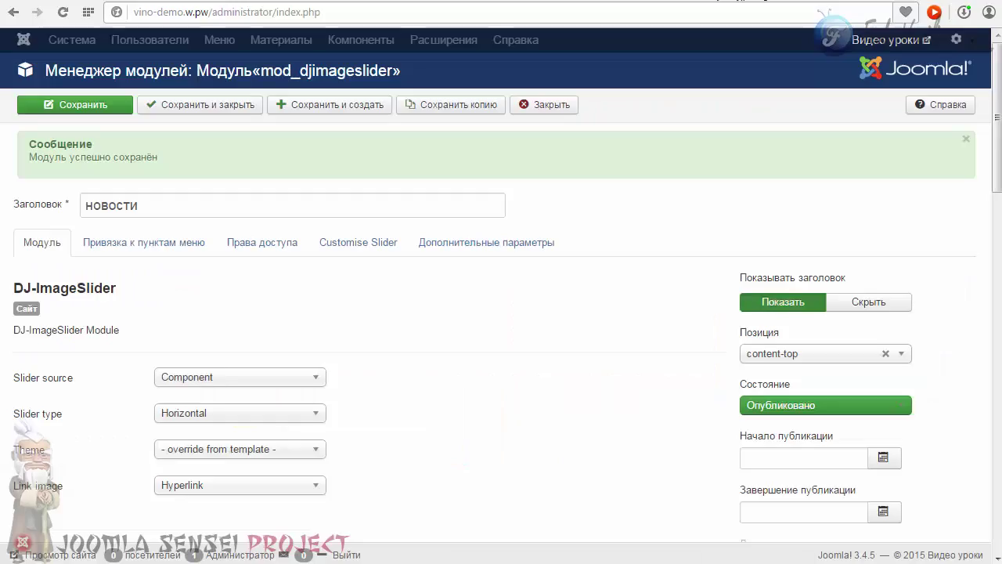
Set the "новости" module's description limit to 50 in the administrator and save the module
scroll(527, 295, down, 6)
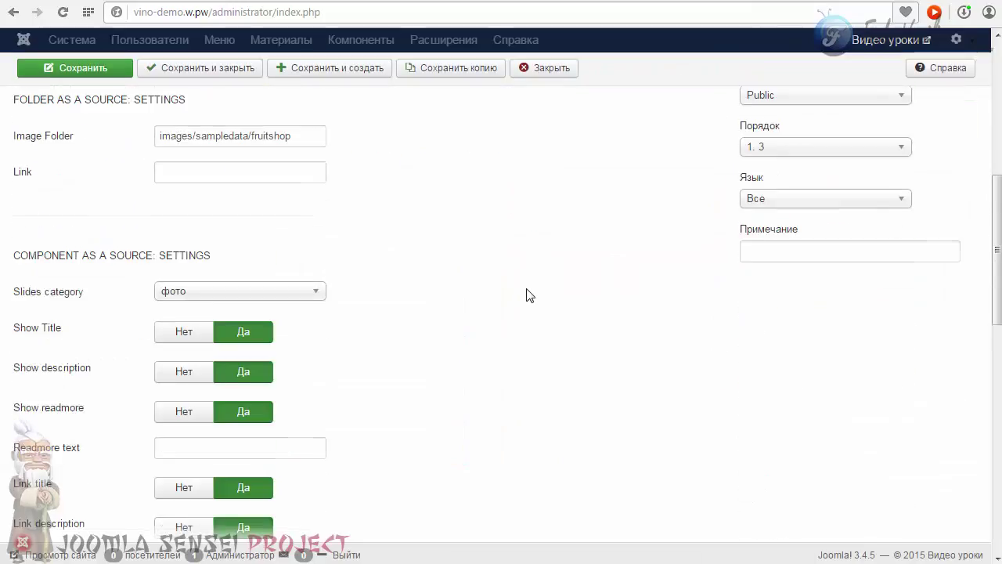
scroll(528, 295, down, 1)
scroll(210, 458, down, 4)
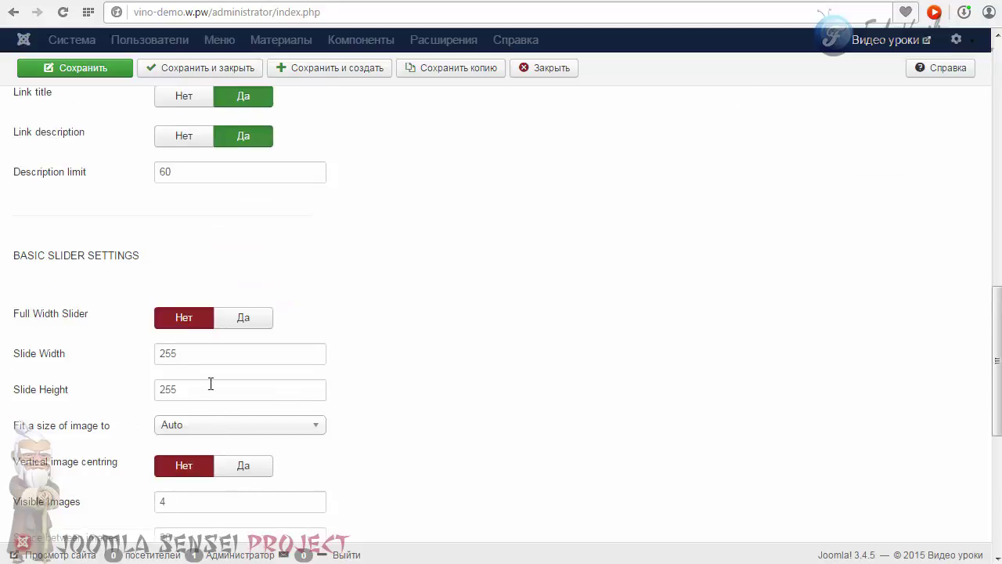
scroll(211, 384, up, 2)
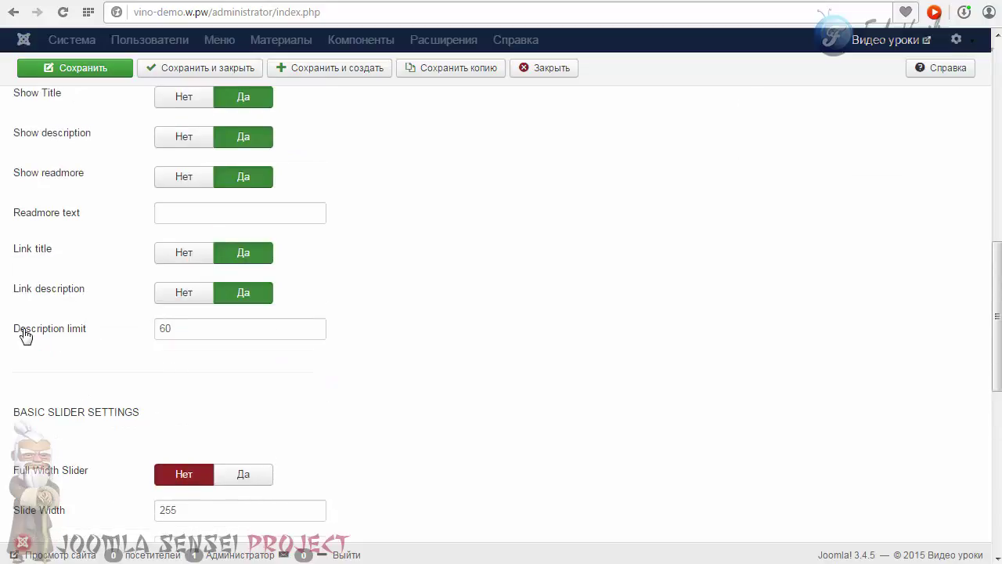
double_click(190, 325)
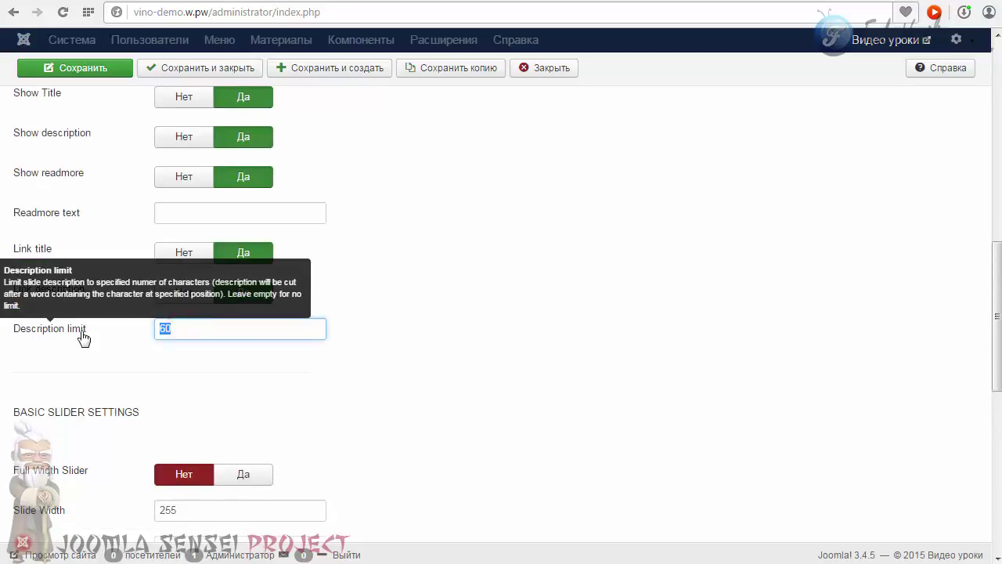
text(50)
click(294, 260)
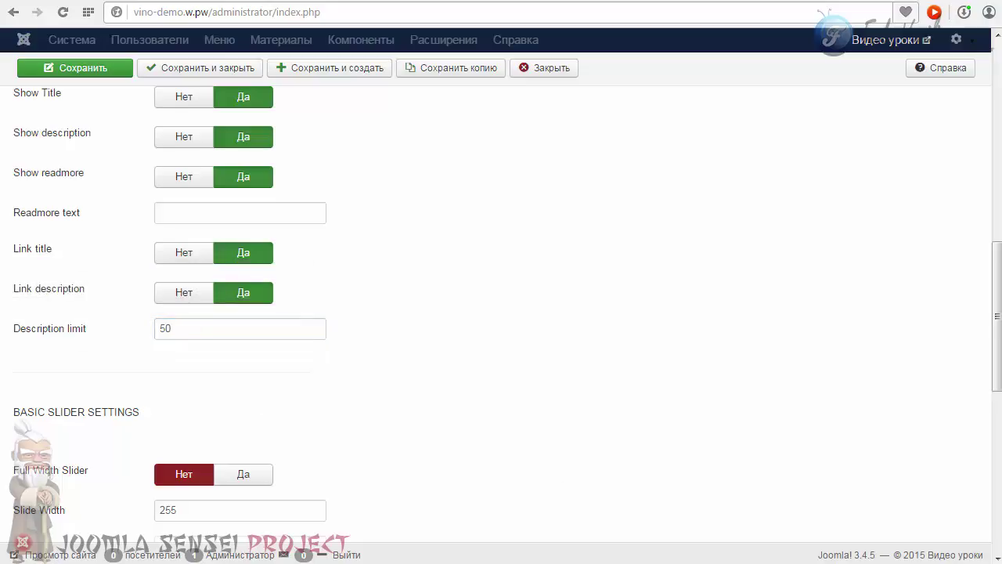
click(112, 68)
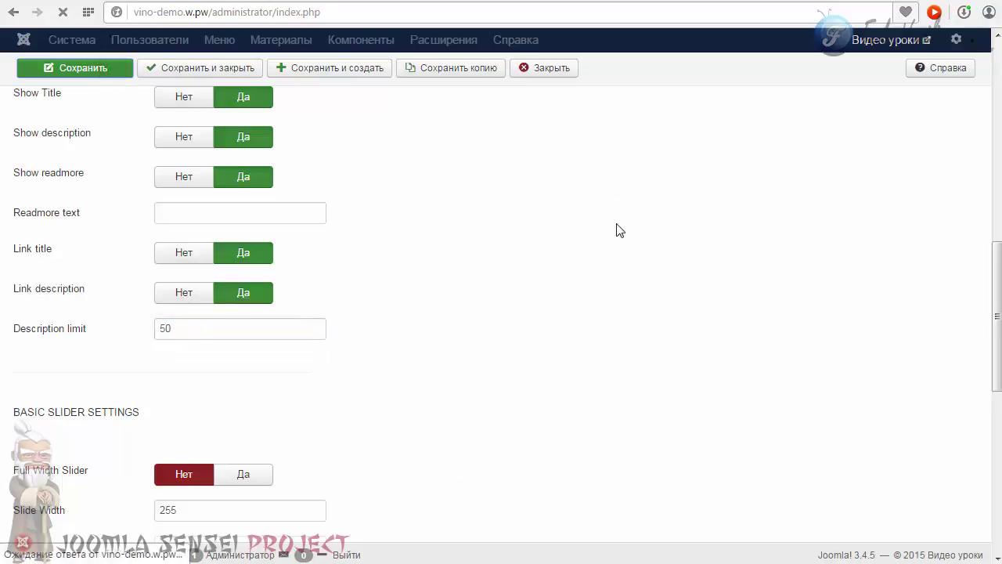